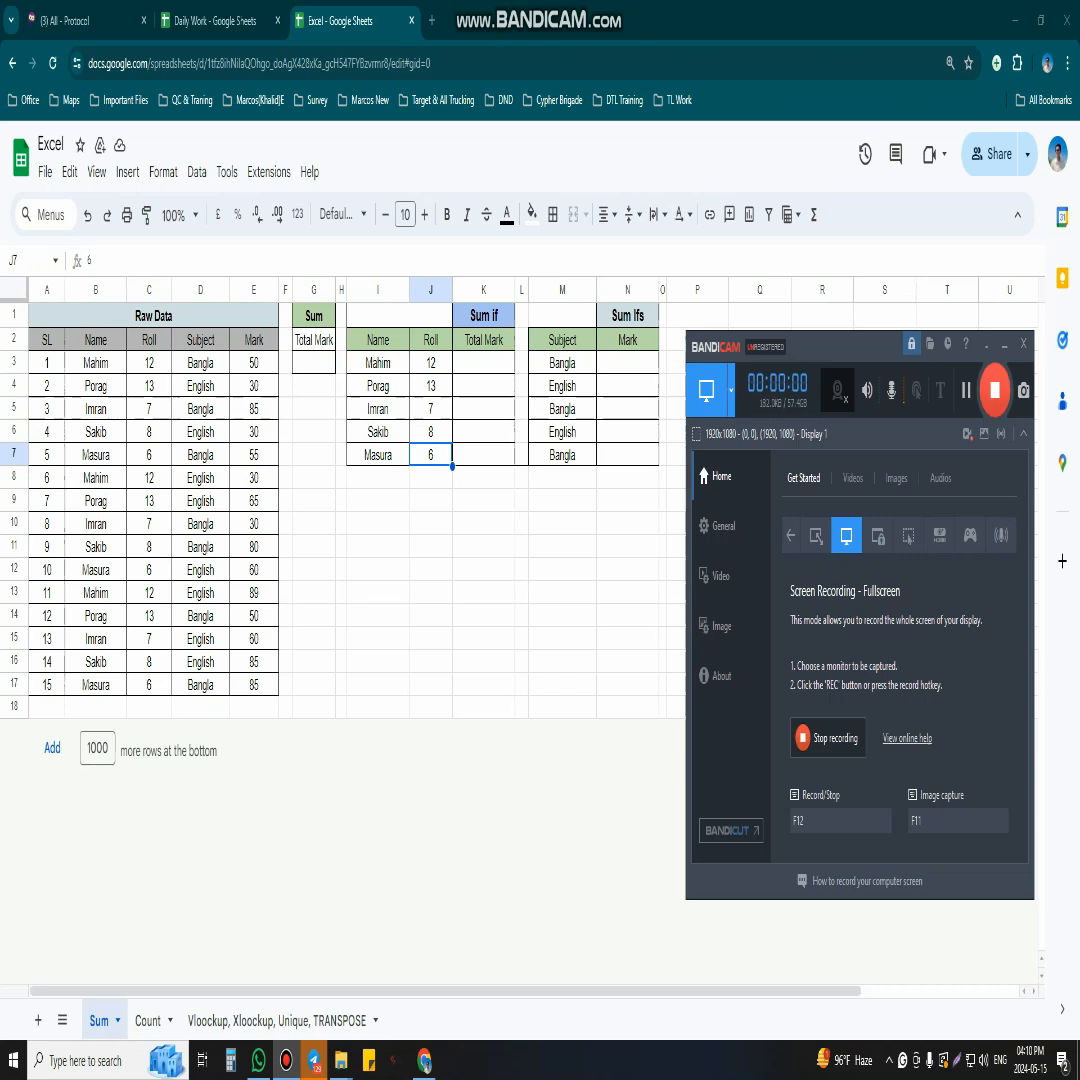
Total all the raw data marks in cell G3 with the formula =SUM(E3:E17).
click(562, 615)
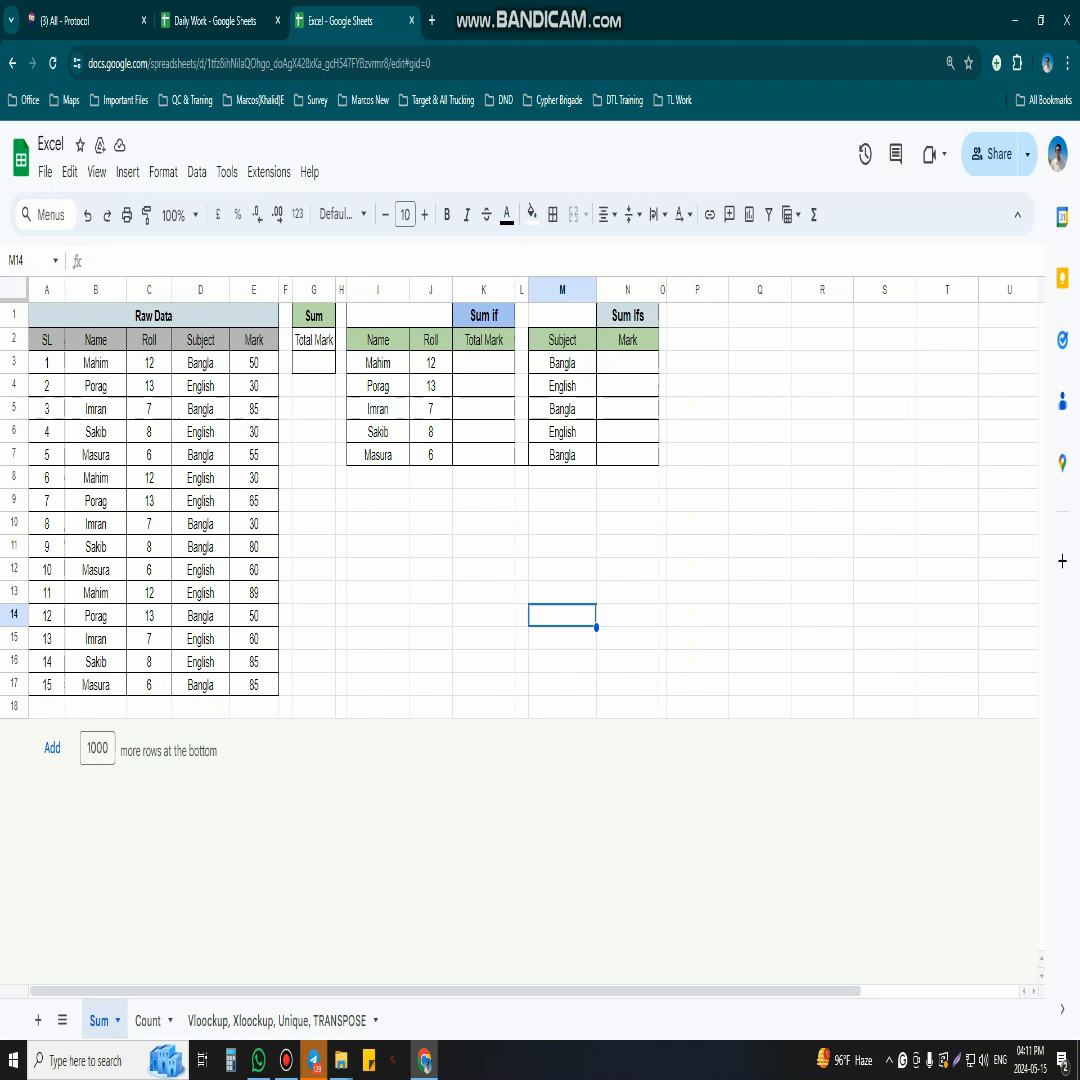
click(314, 363)
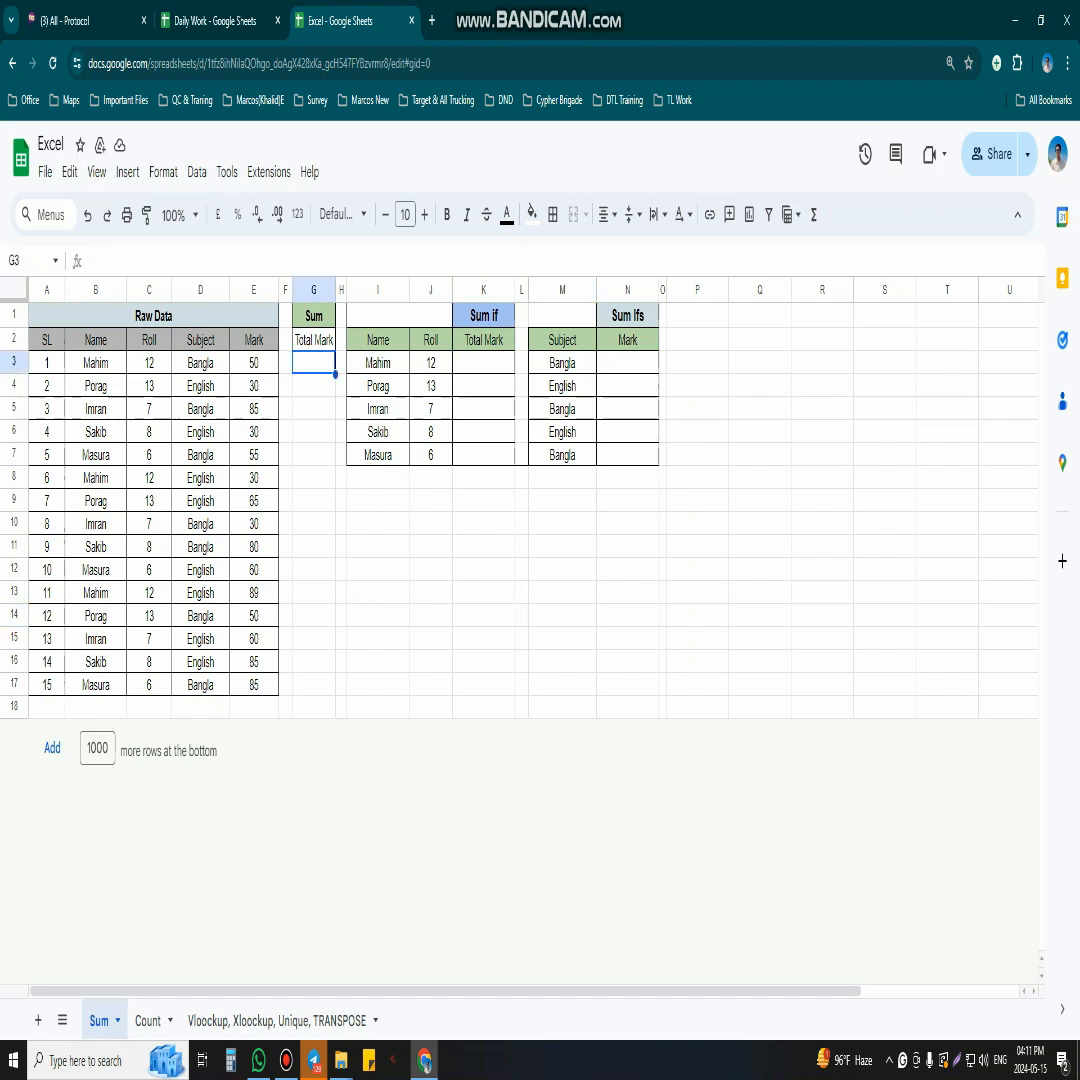
text(=sum)
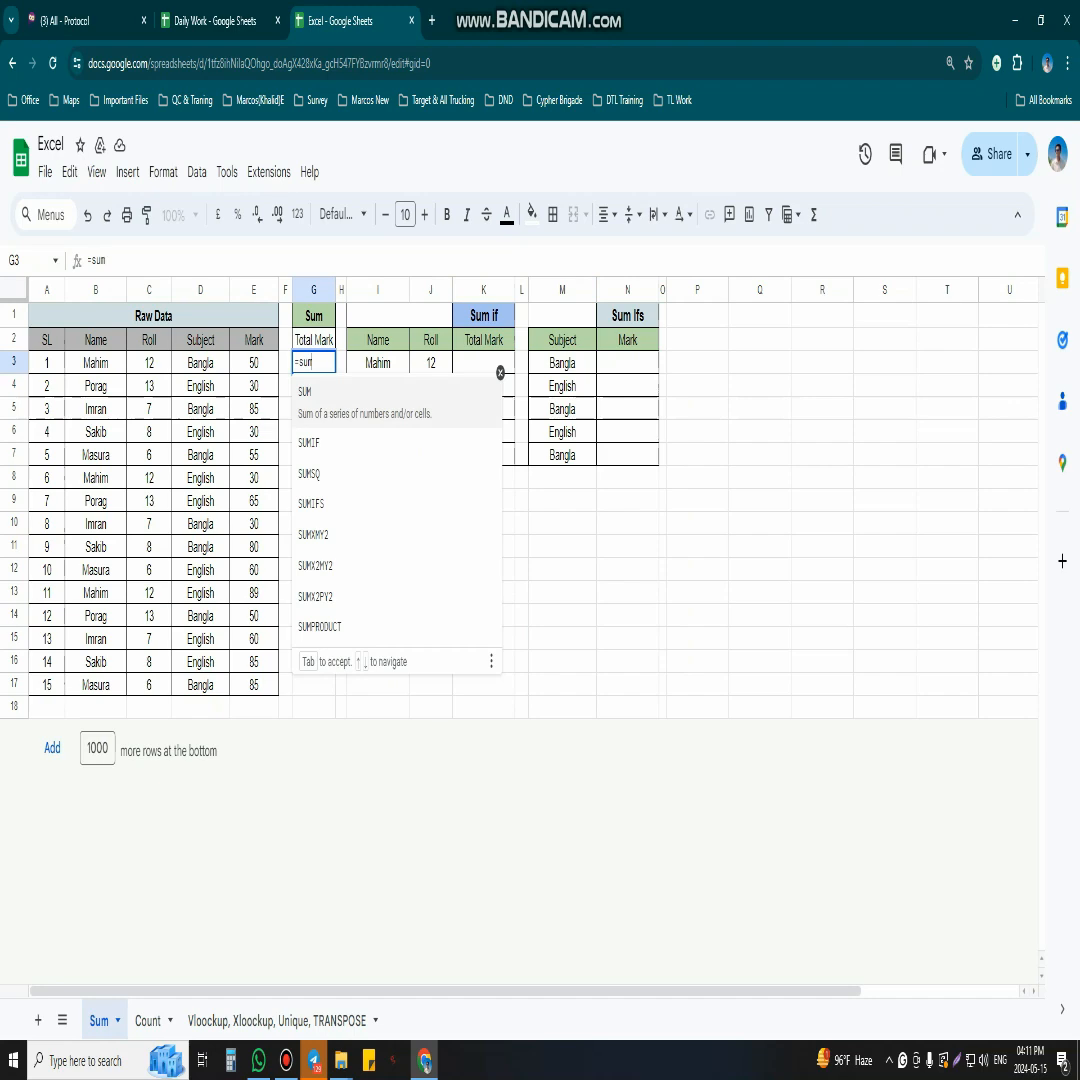
key(Tab)
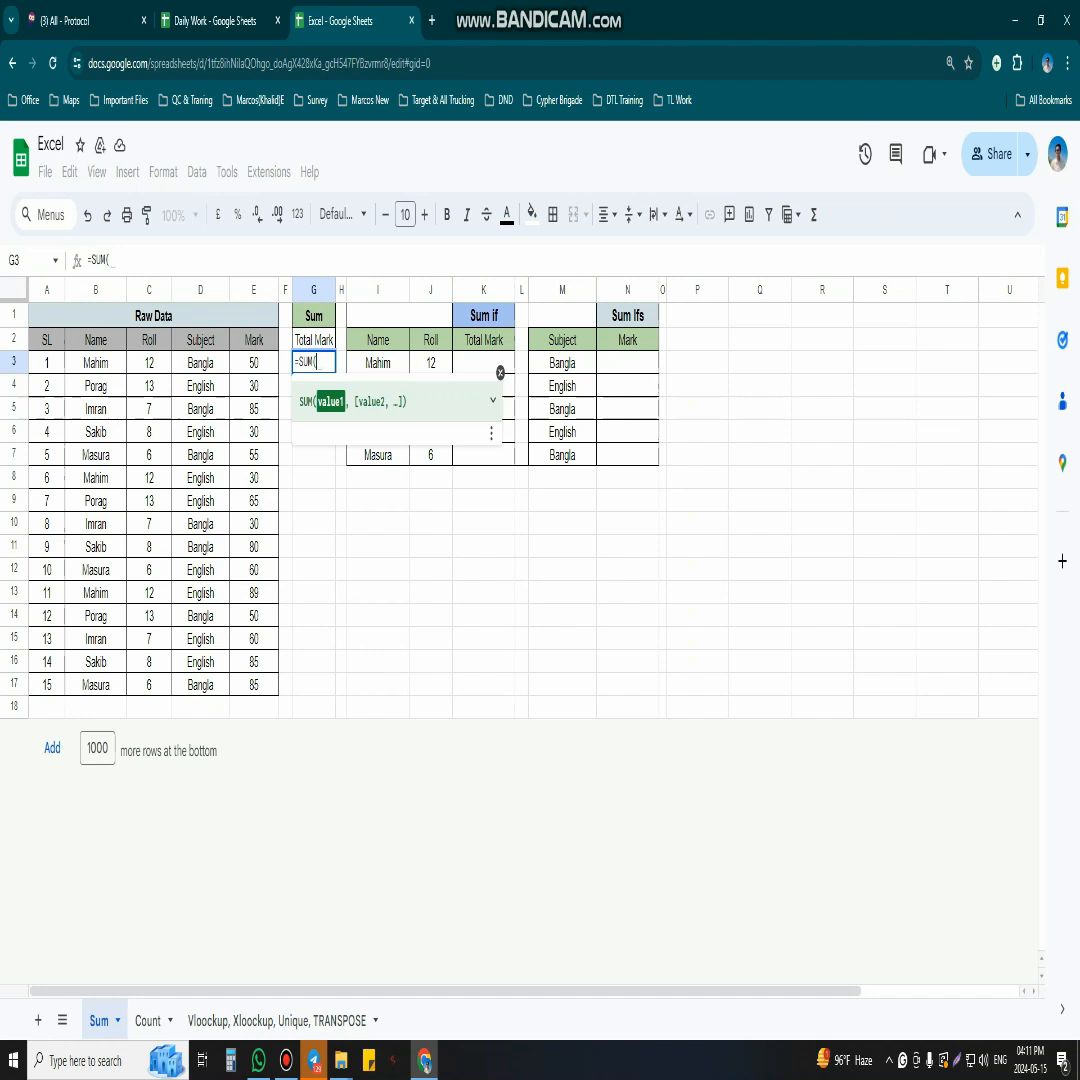
drag(253, 363, 253, 685)
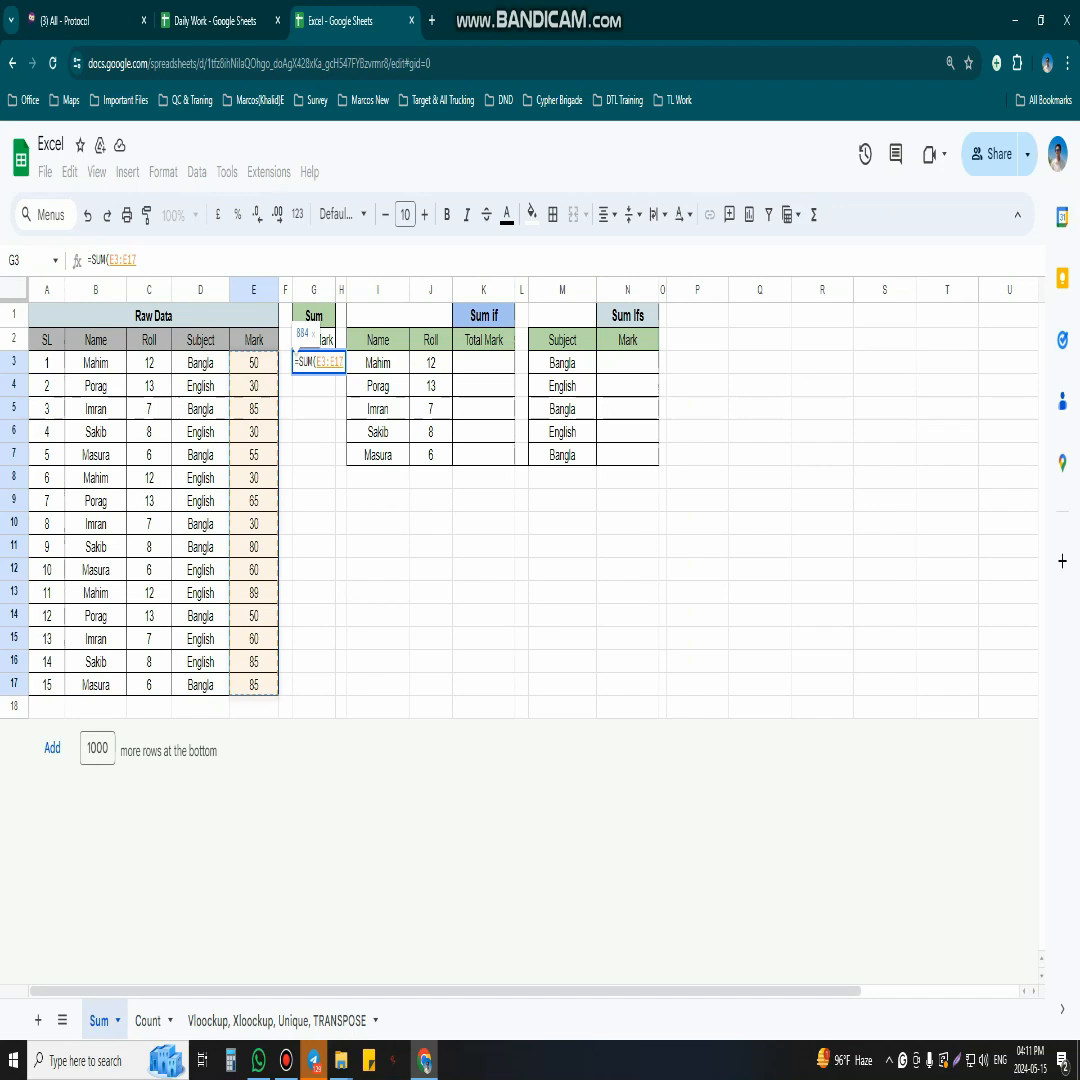
key(Return)
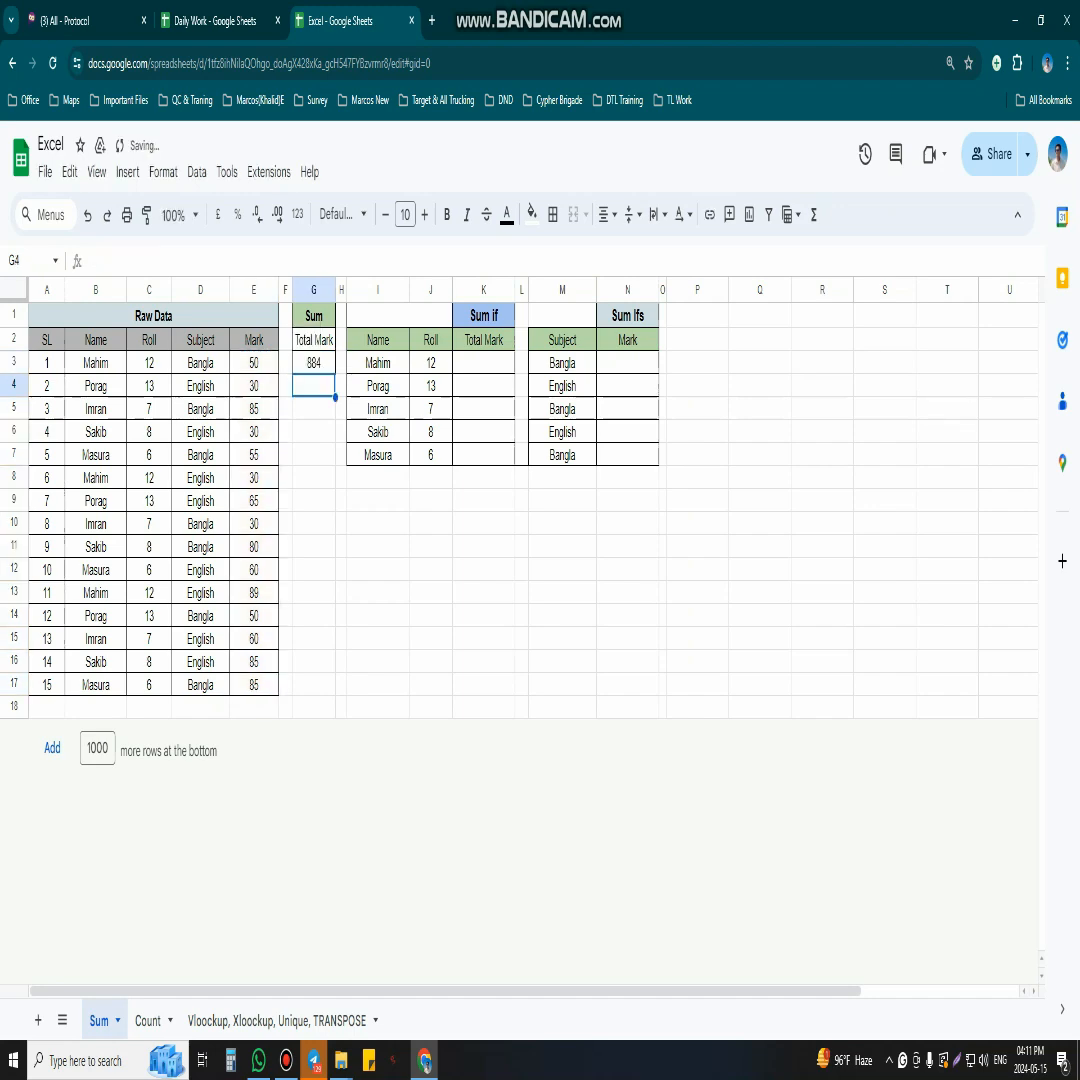
click(314, 363)
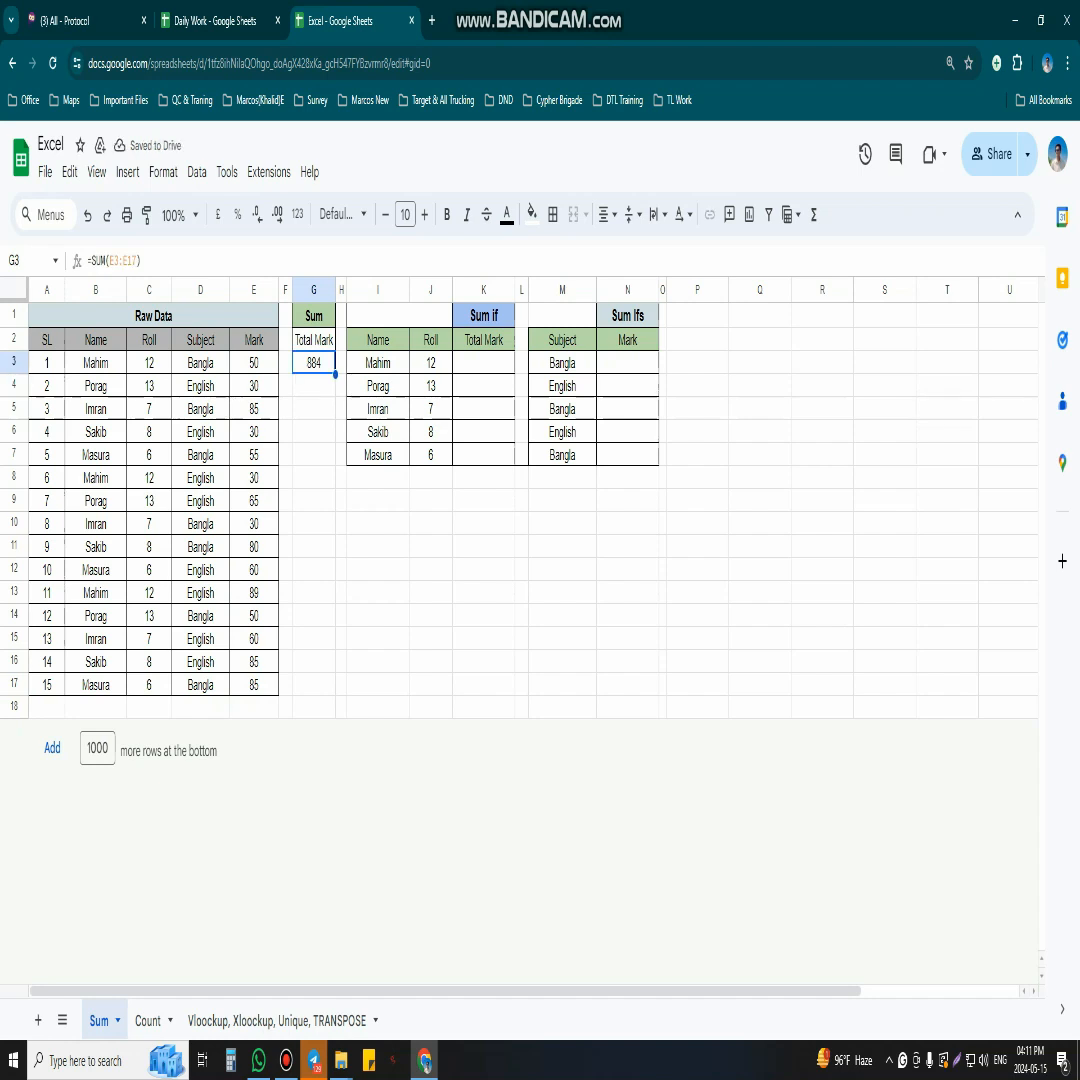
click(314, 478)
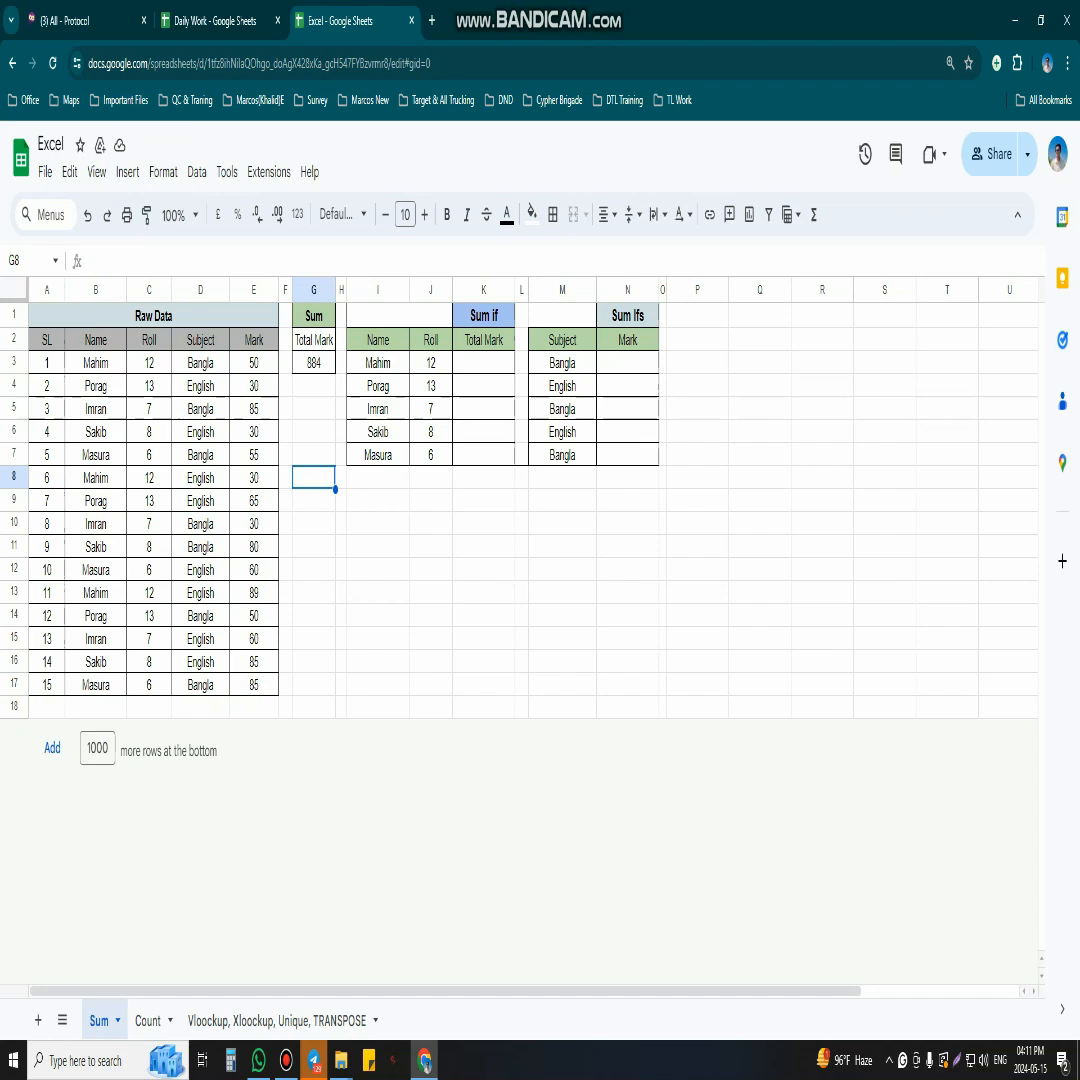
click(431, 593)
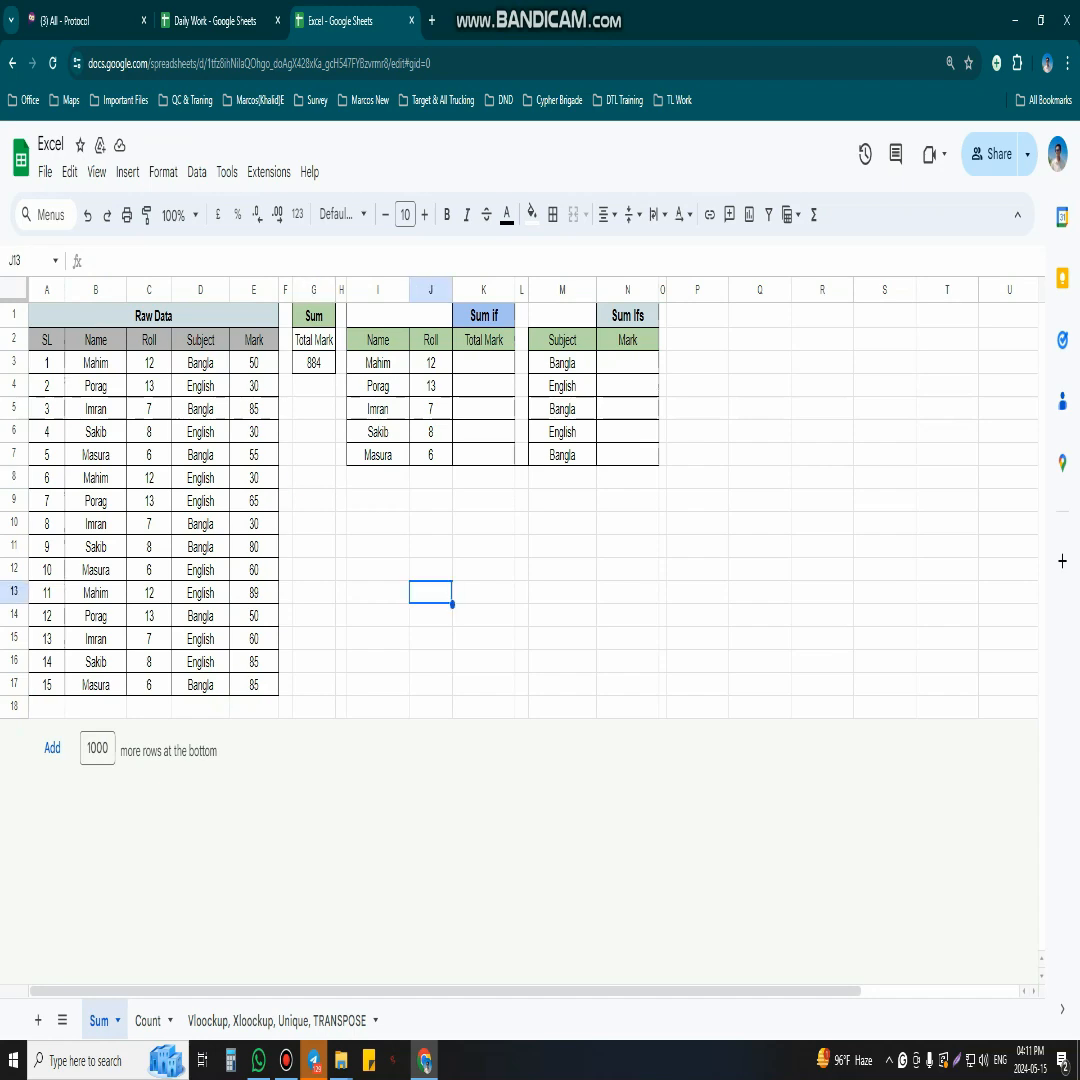
click(484, 316)
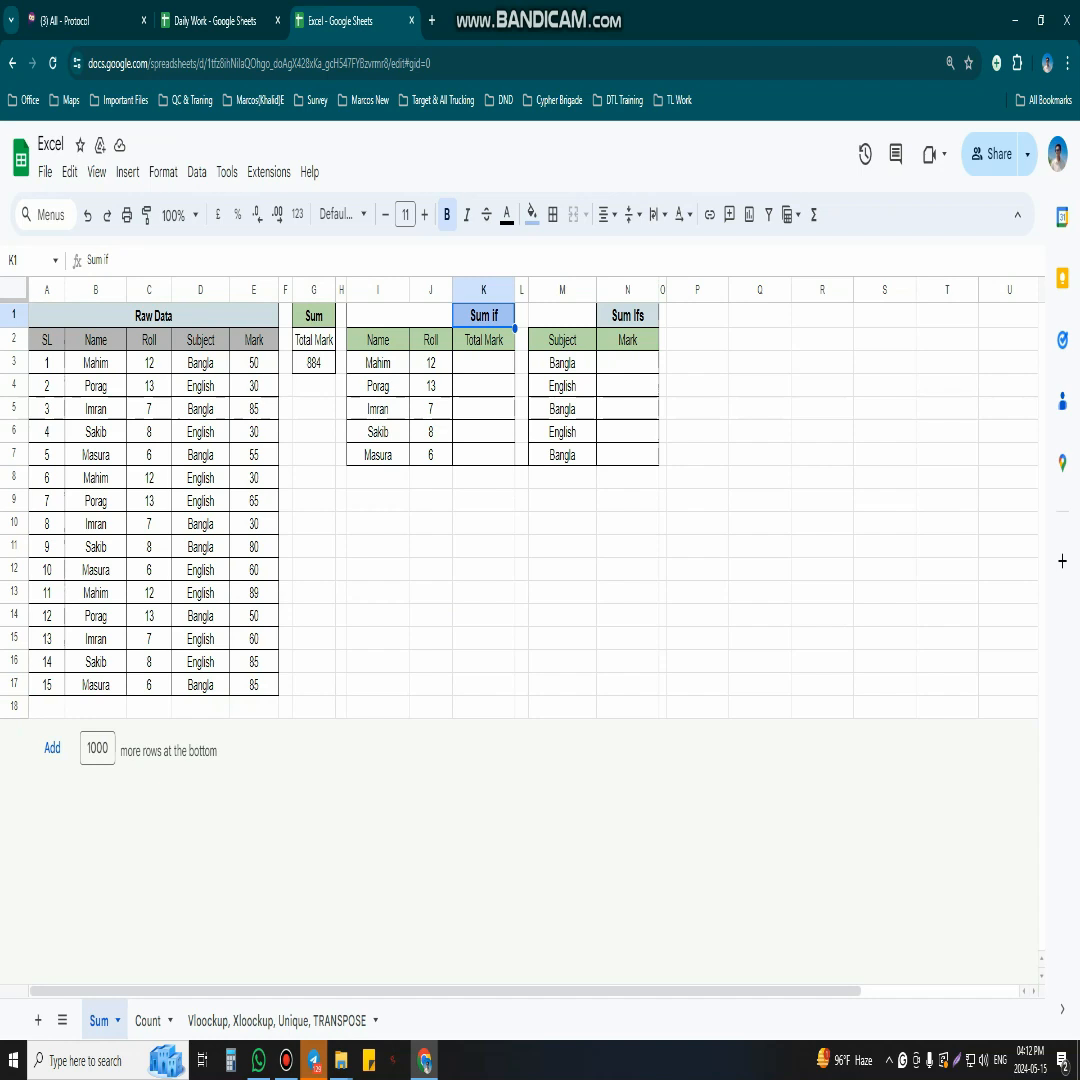
drag(254, 363, 254, 685)
click(378, 639)
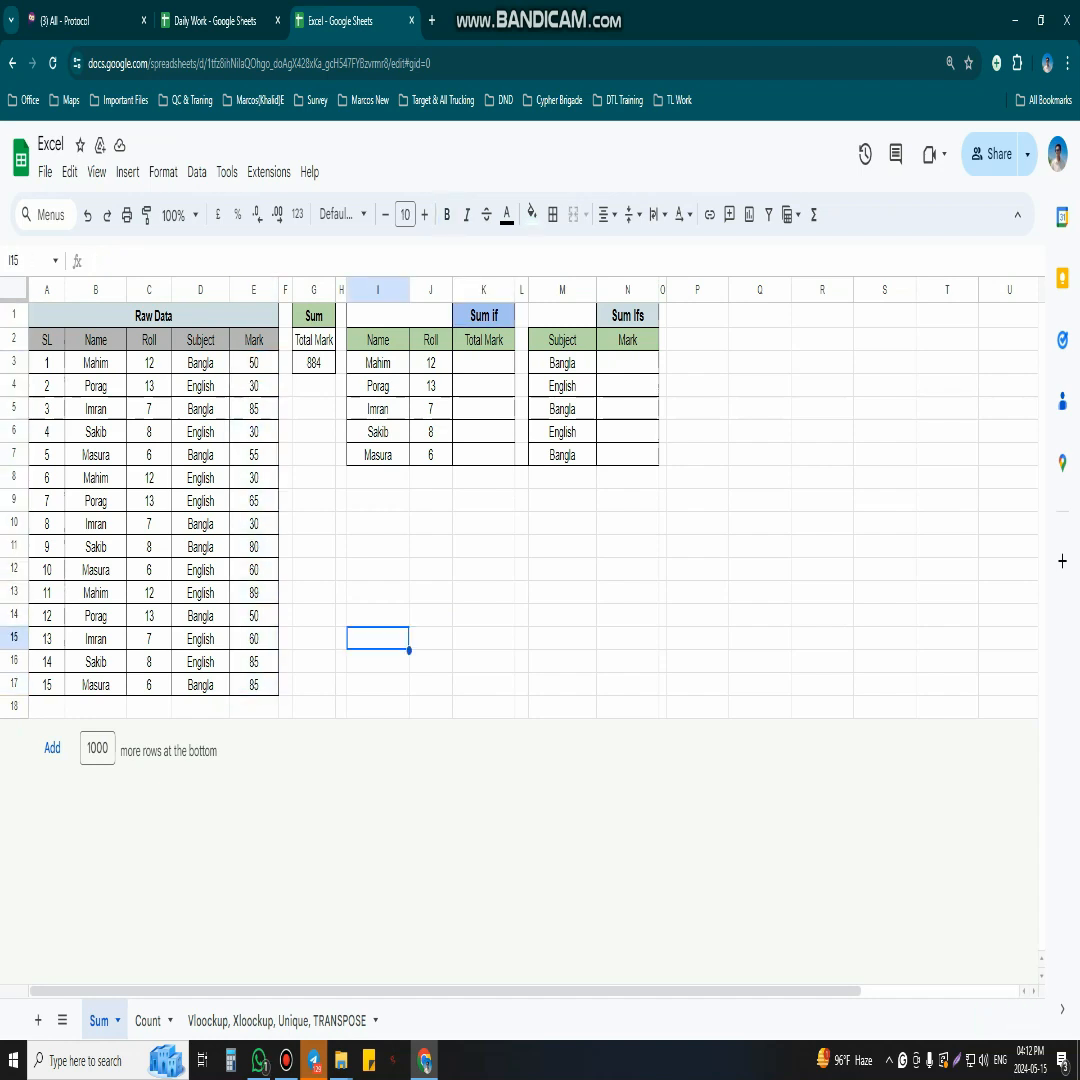
click(378, 363)
click(484, 363)
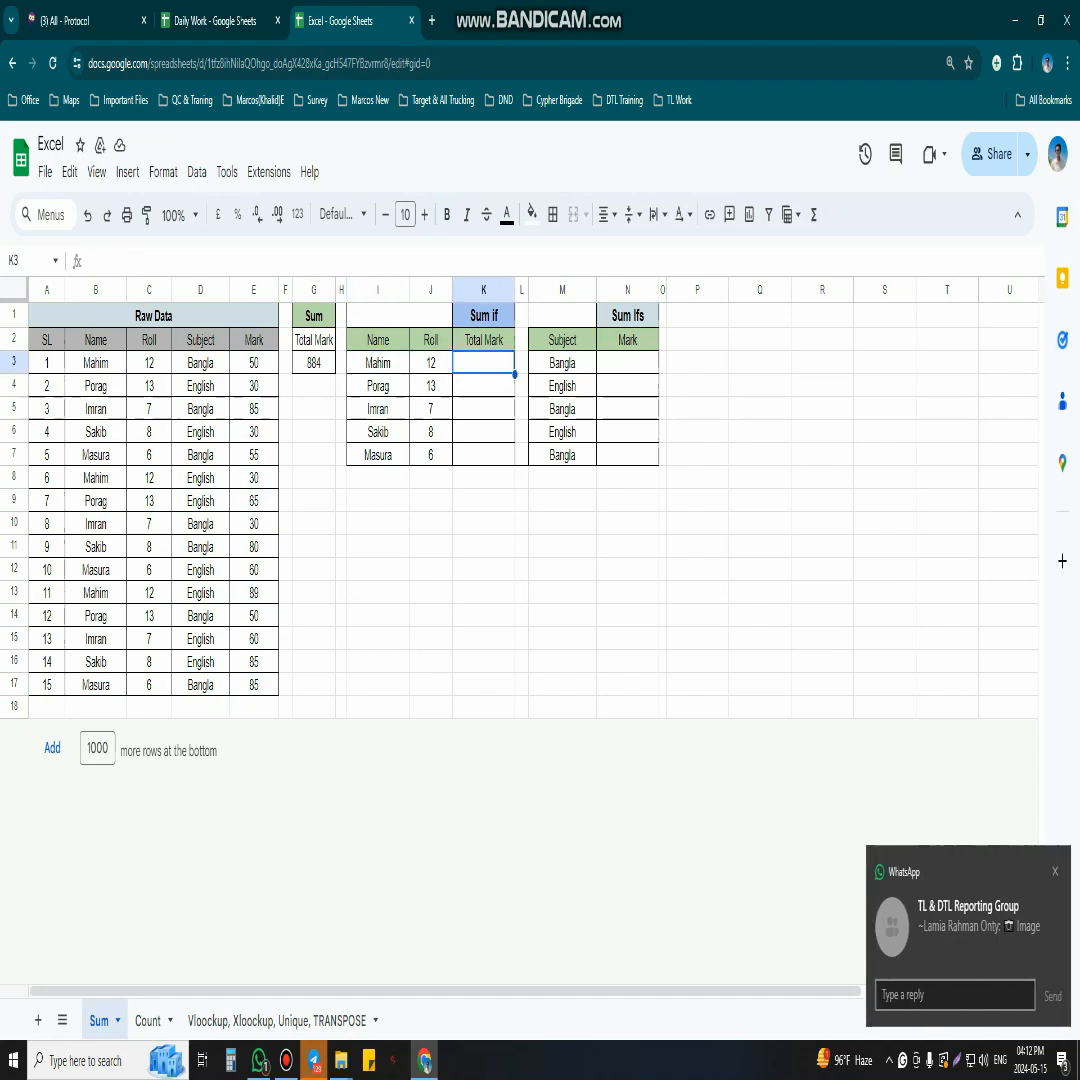
Dismiss the WhatsApp notification and start a SUMIF formula in cell K3 with the Roll column C:C as its range.
click(1055, 872)
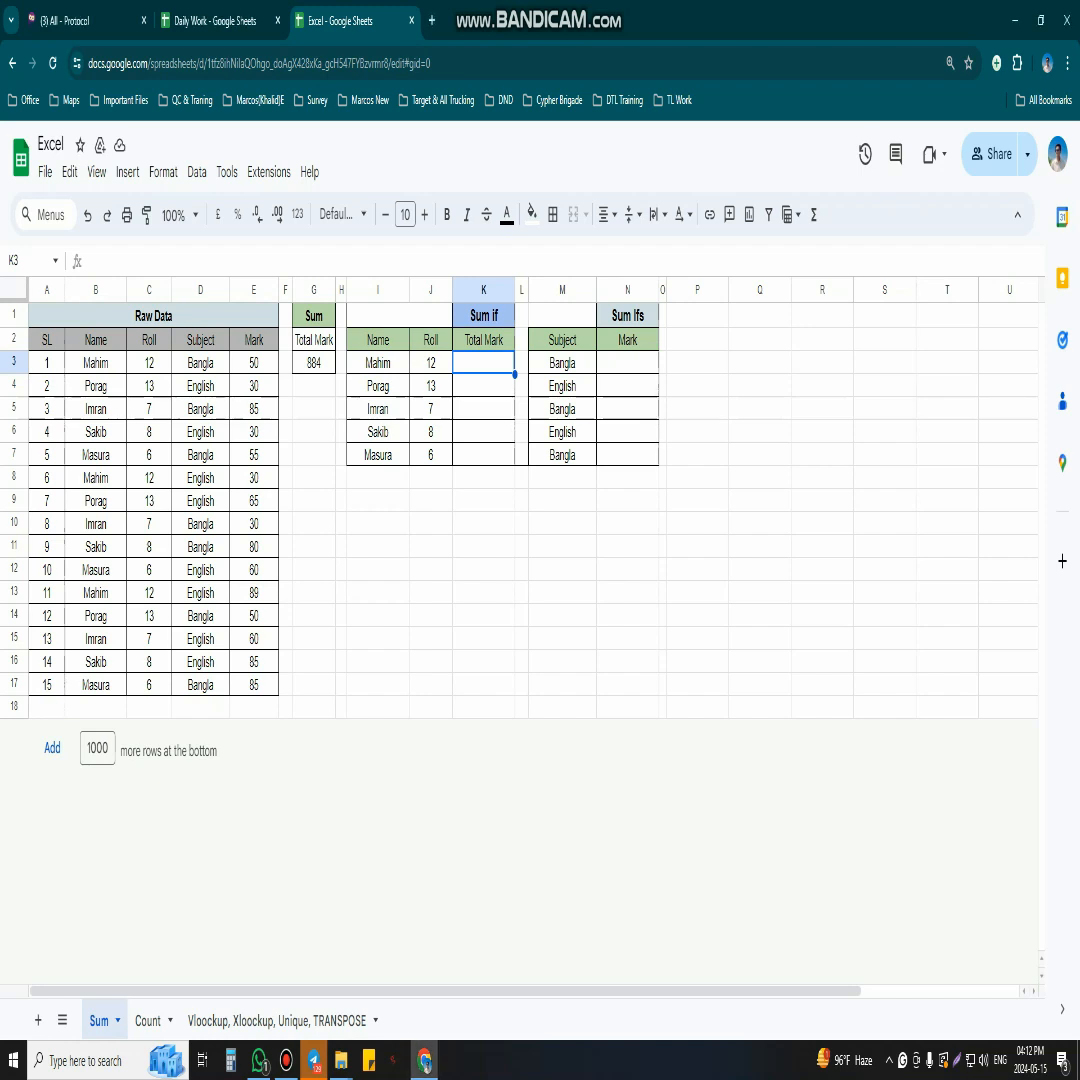
click(378, 363)
click(484, 363)
text(=sum)
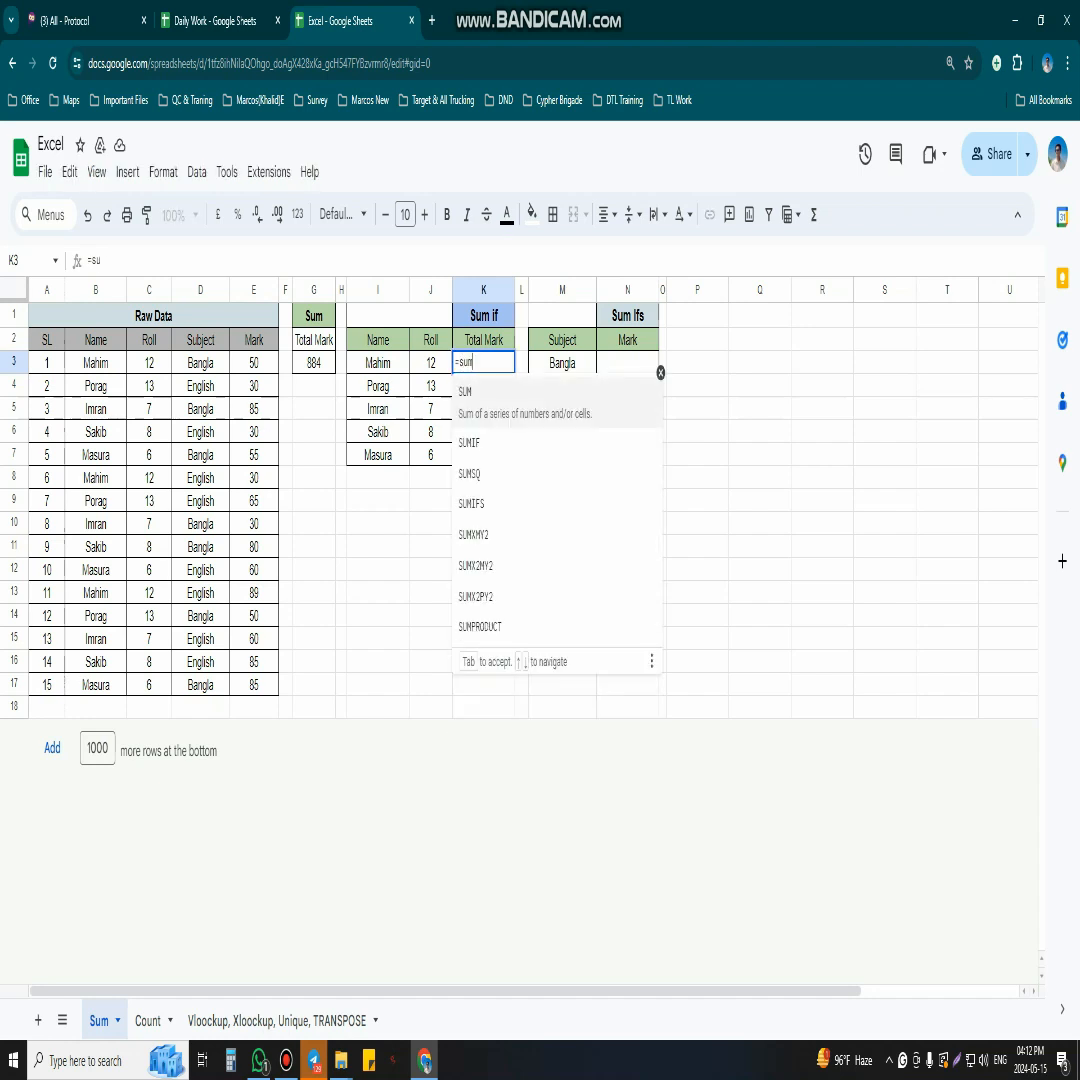
key(Tab)
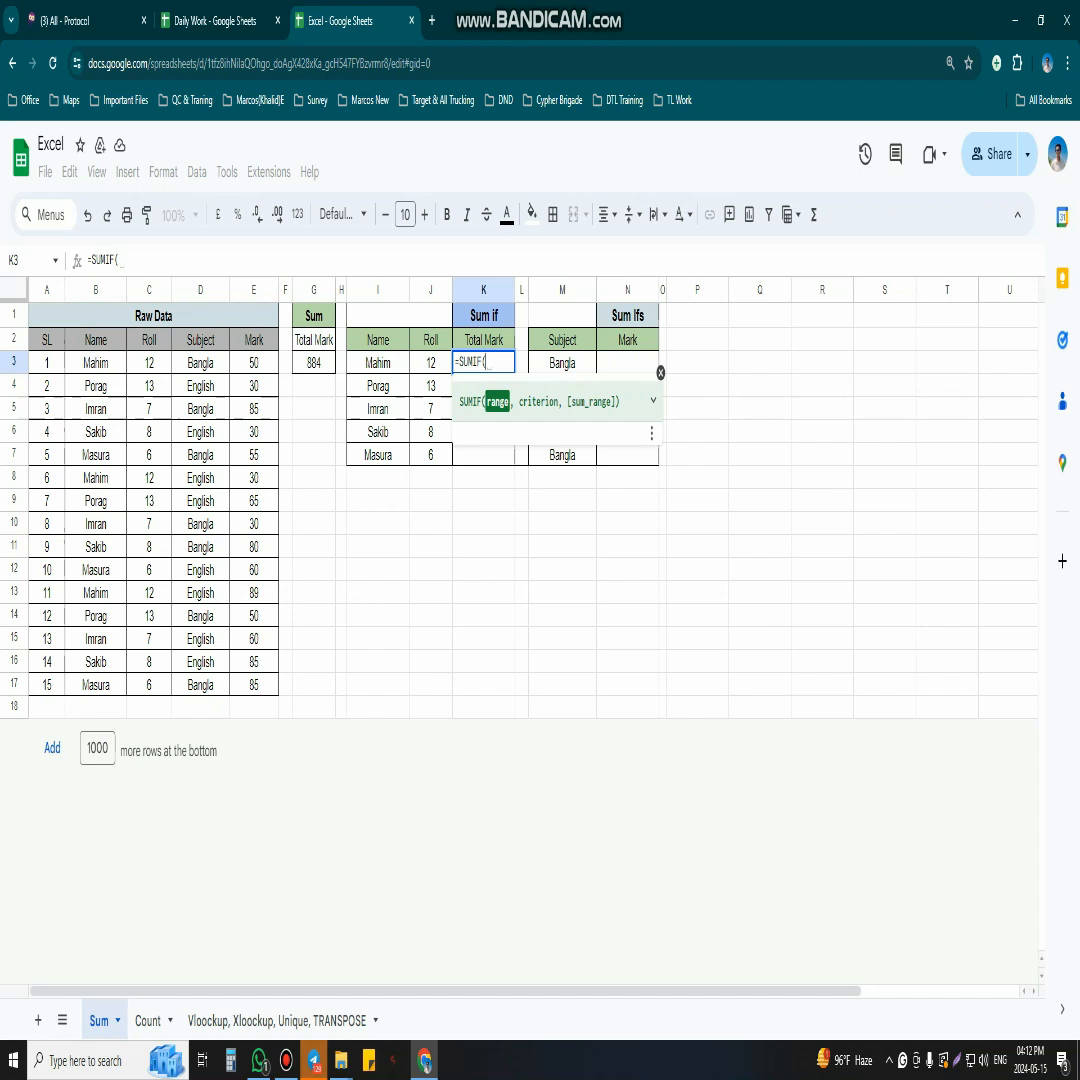
click(96, 290)
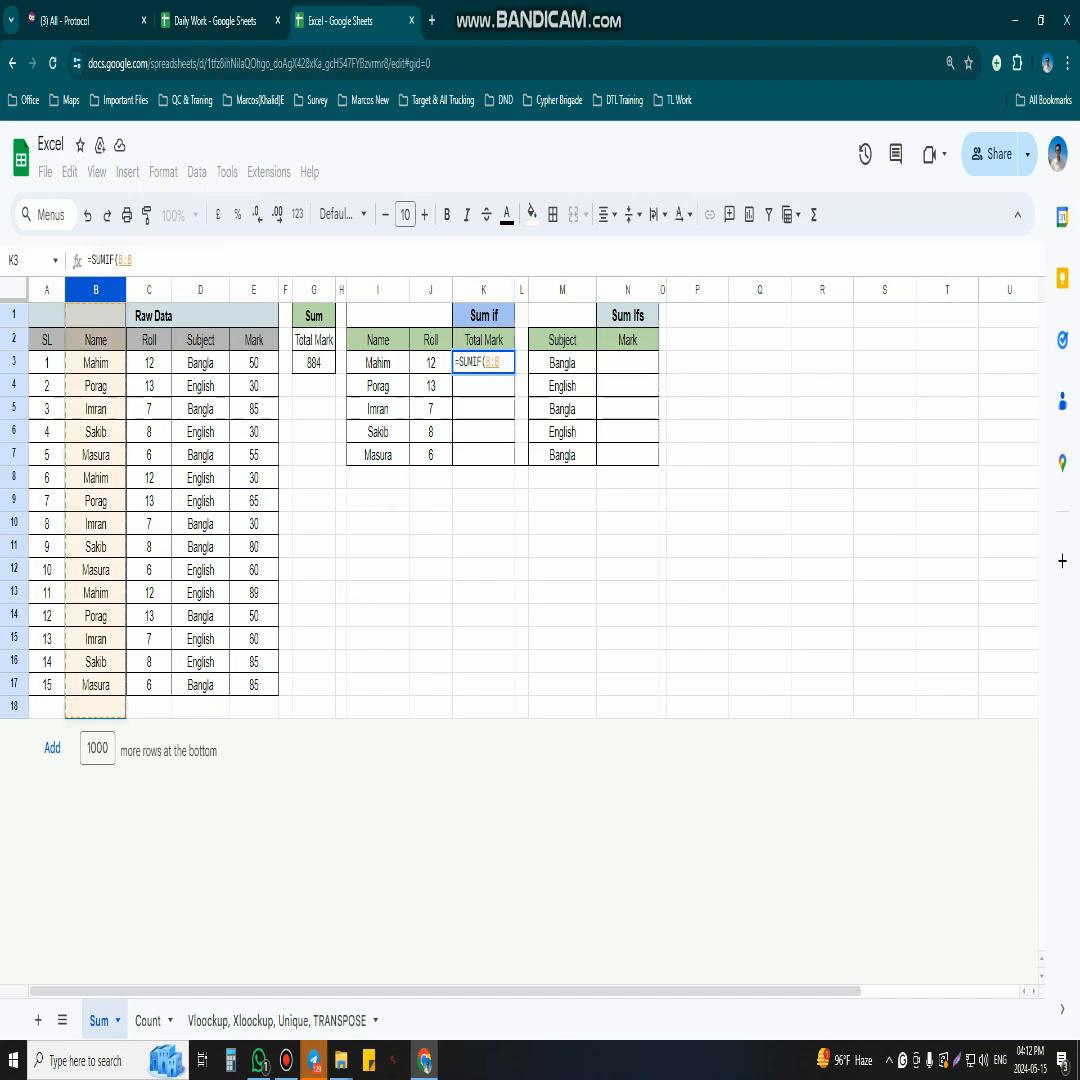
key(BackSpace)
key(BackSpace)
key(BackSpace)
click(149, 290)
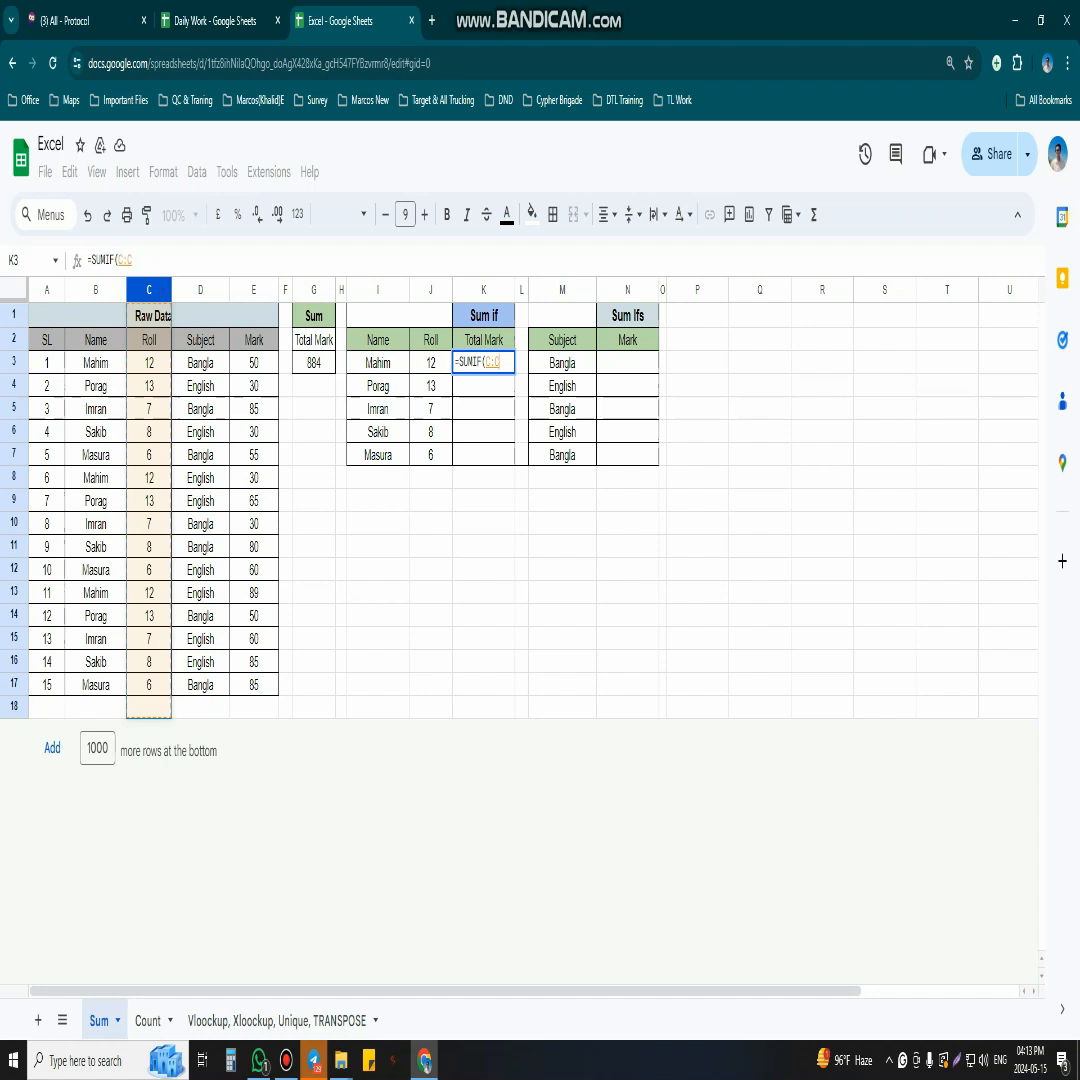
Complete the K3 formula with criterion J3 and sum range E:E, and accept the suggested auto-fill for the remaining Total Mark cells.
text(,)
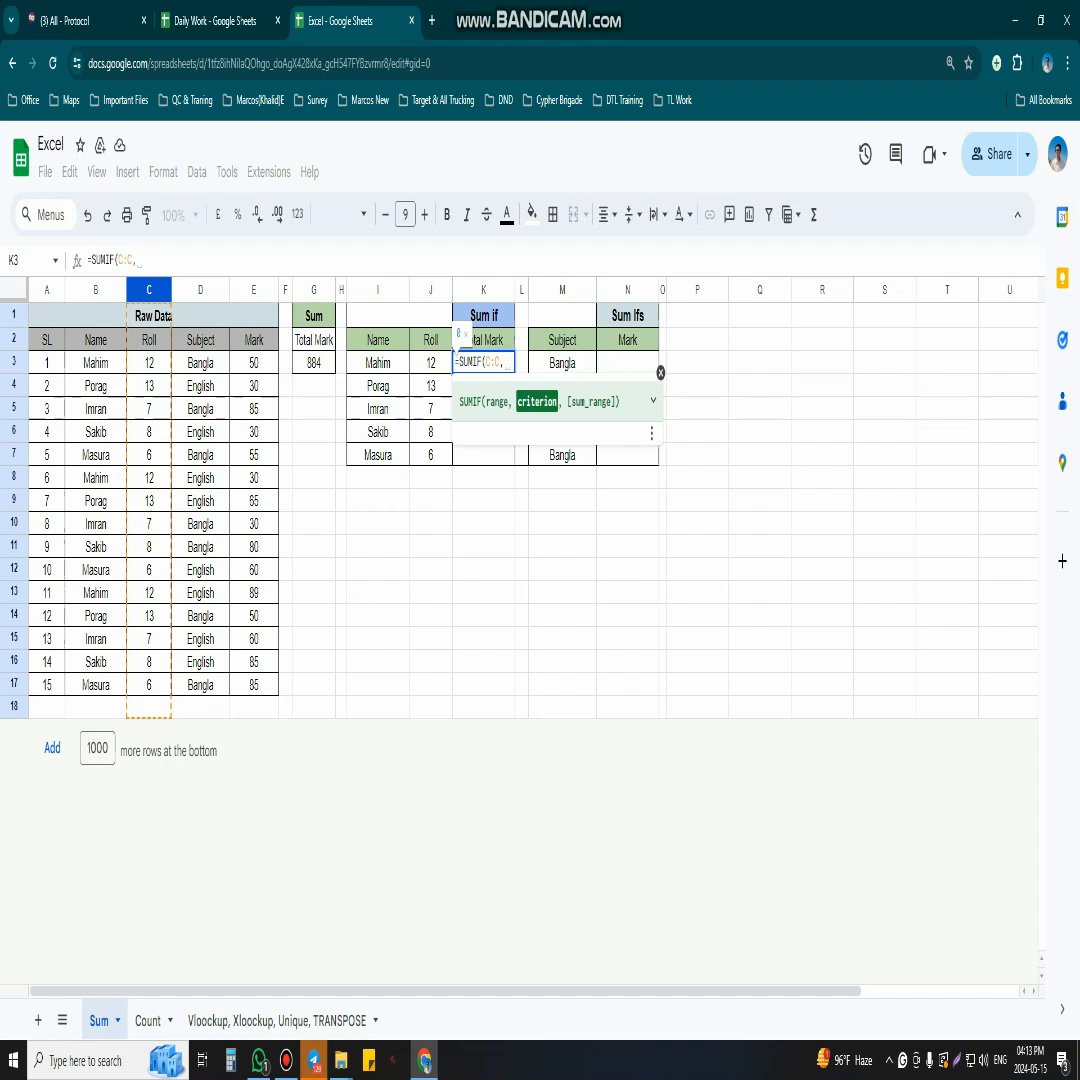
click(431, 363)
text(,)
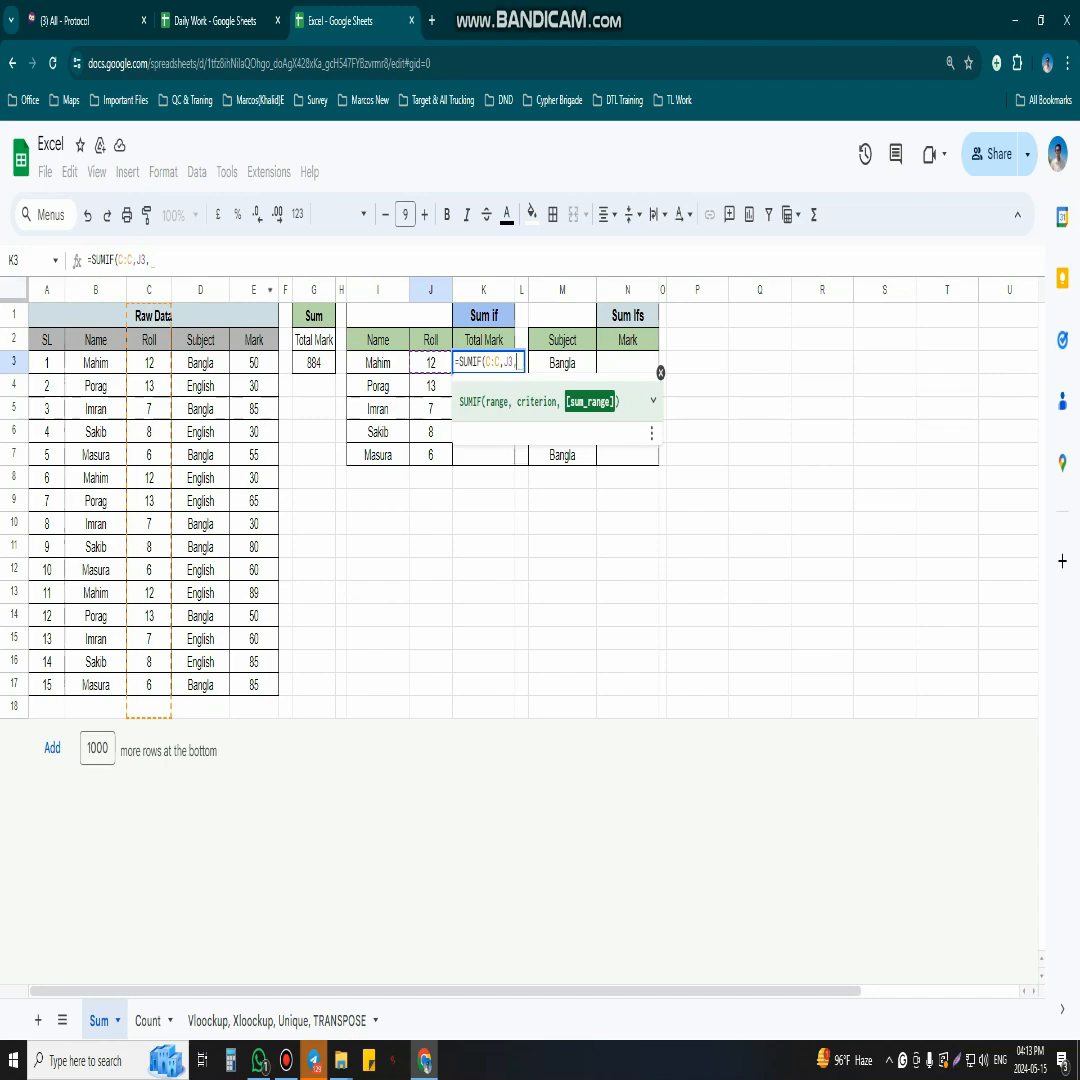
click(253, 289)
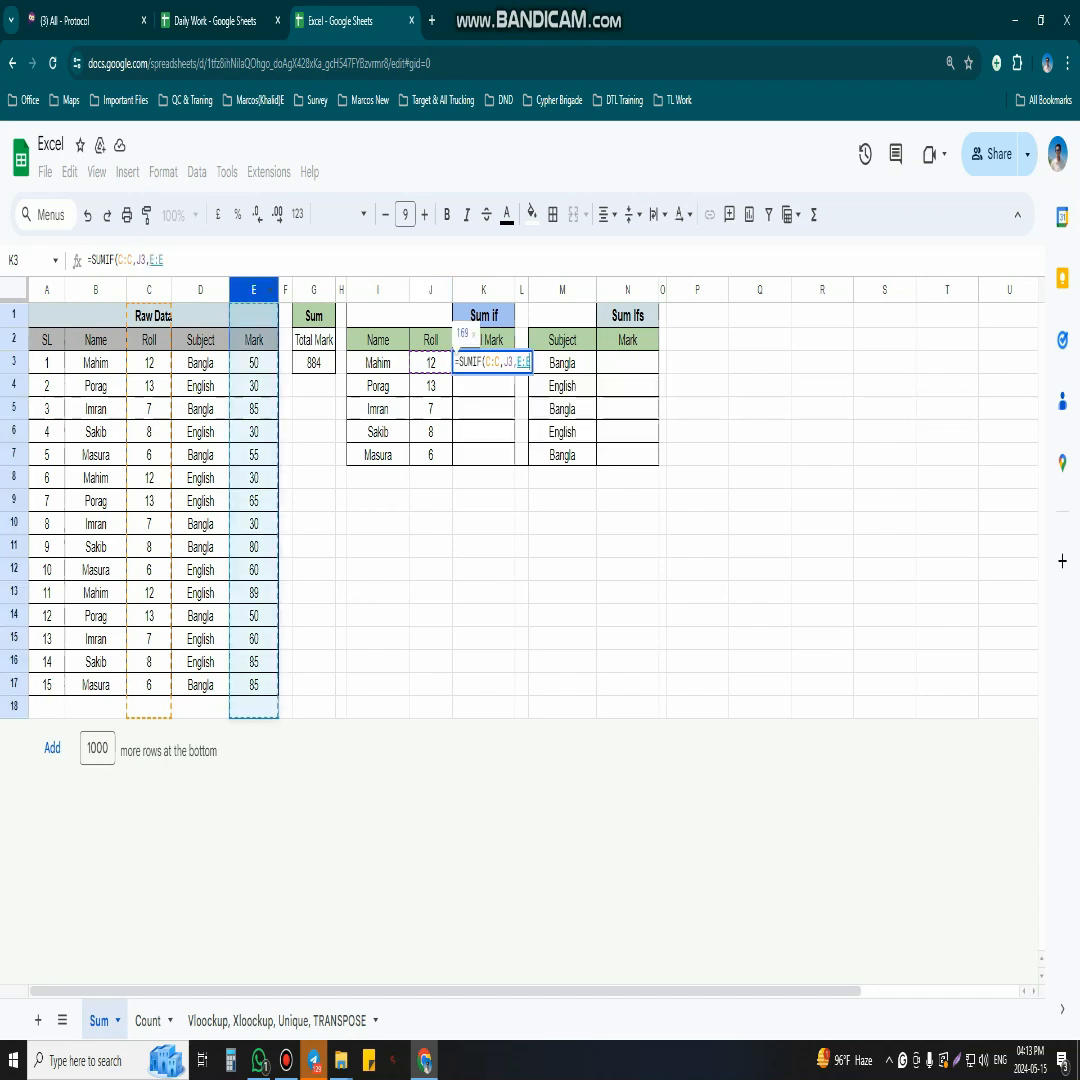
key(Return)
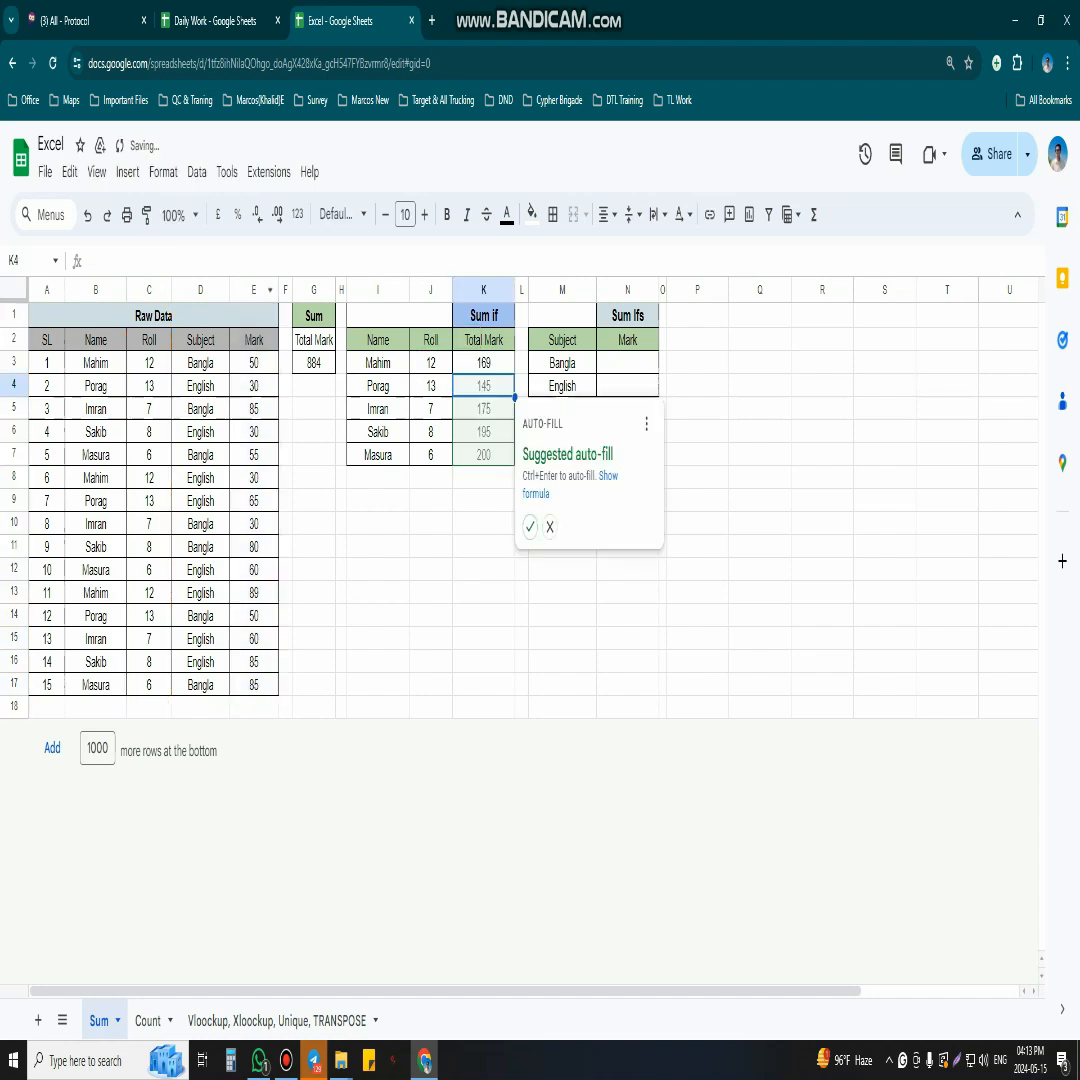
key(ctrl+Return)
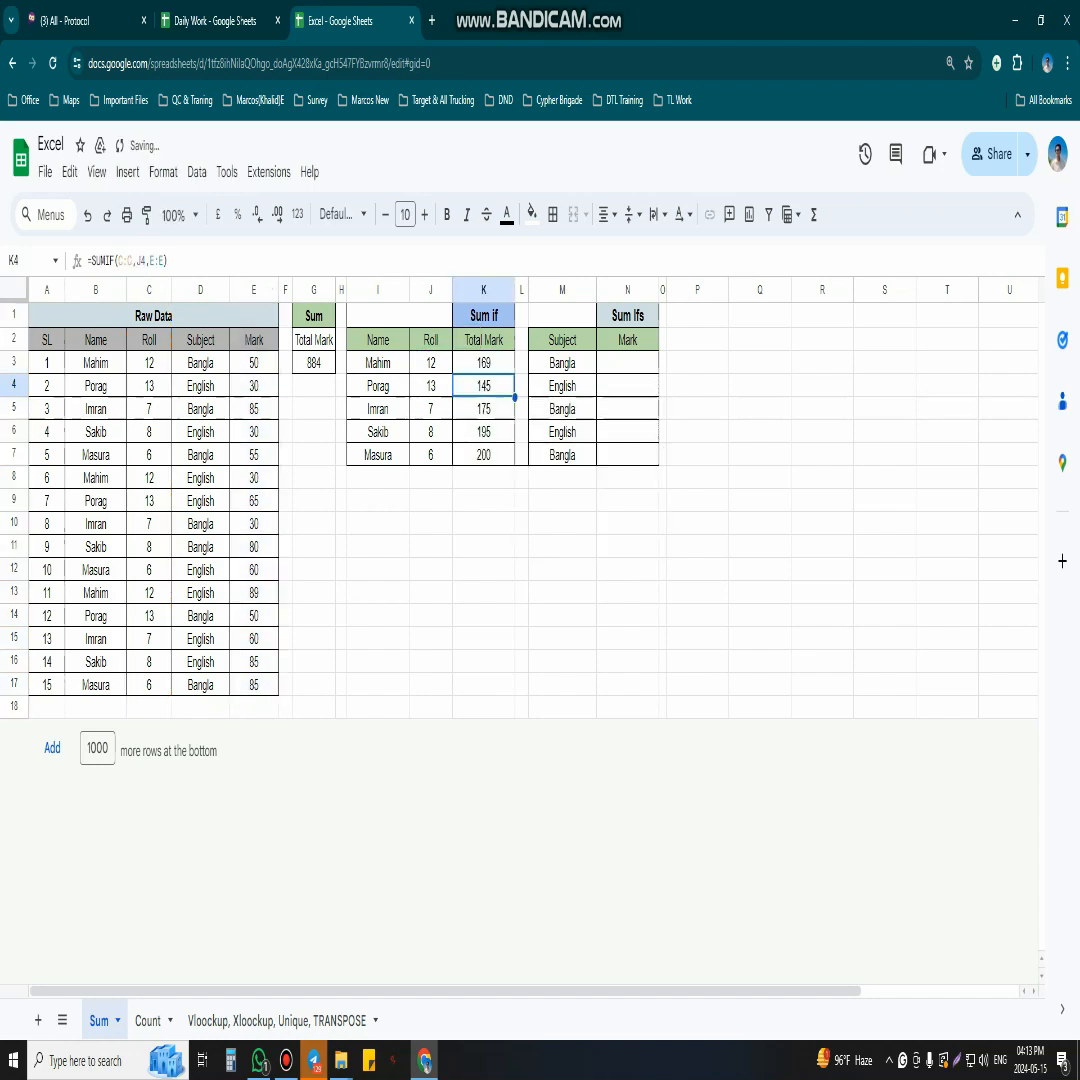
Check the SUMIF formulas and totals for each student in the Total Mark column K3:K7.
key(Up)
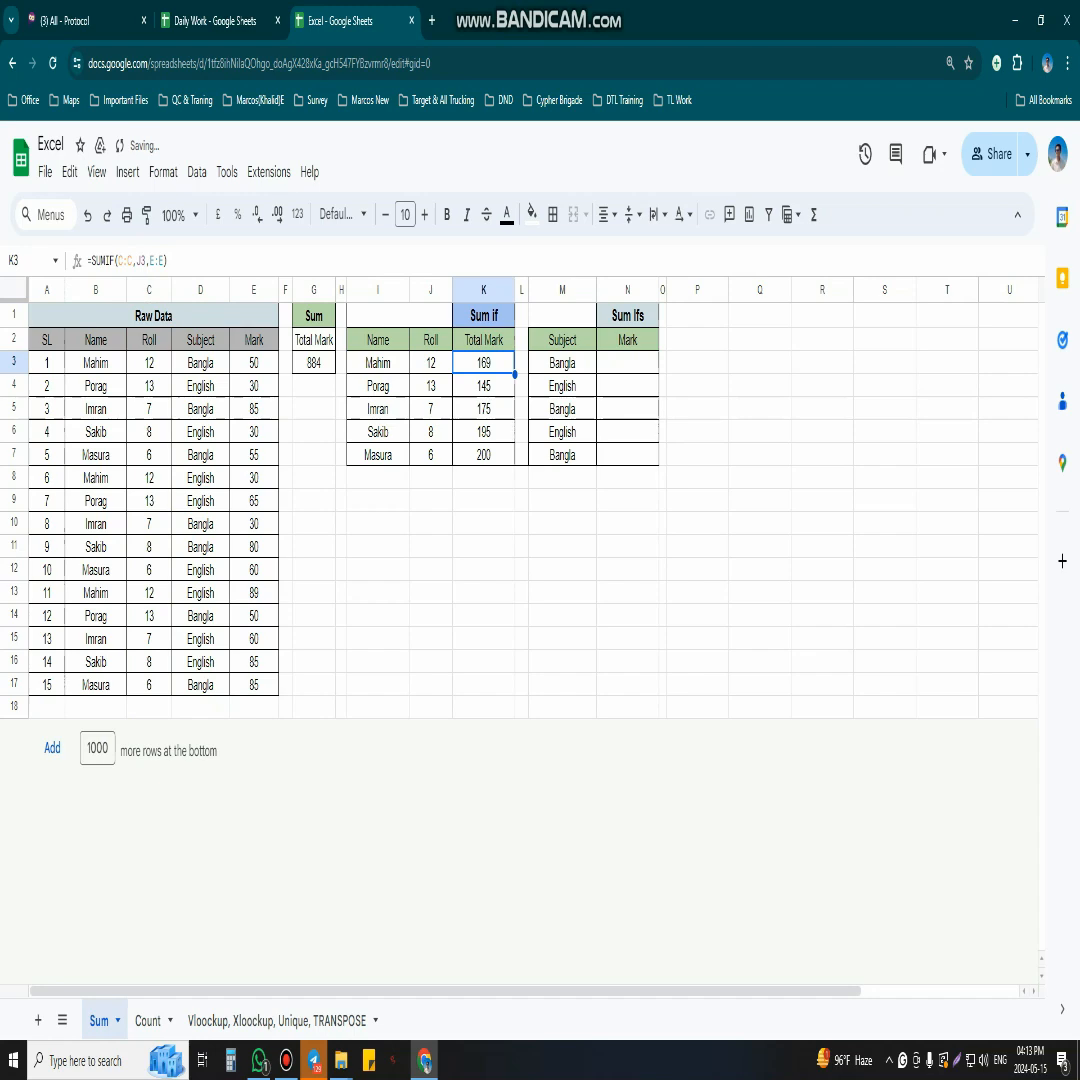
key(Down)
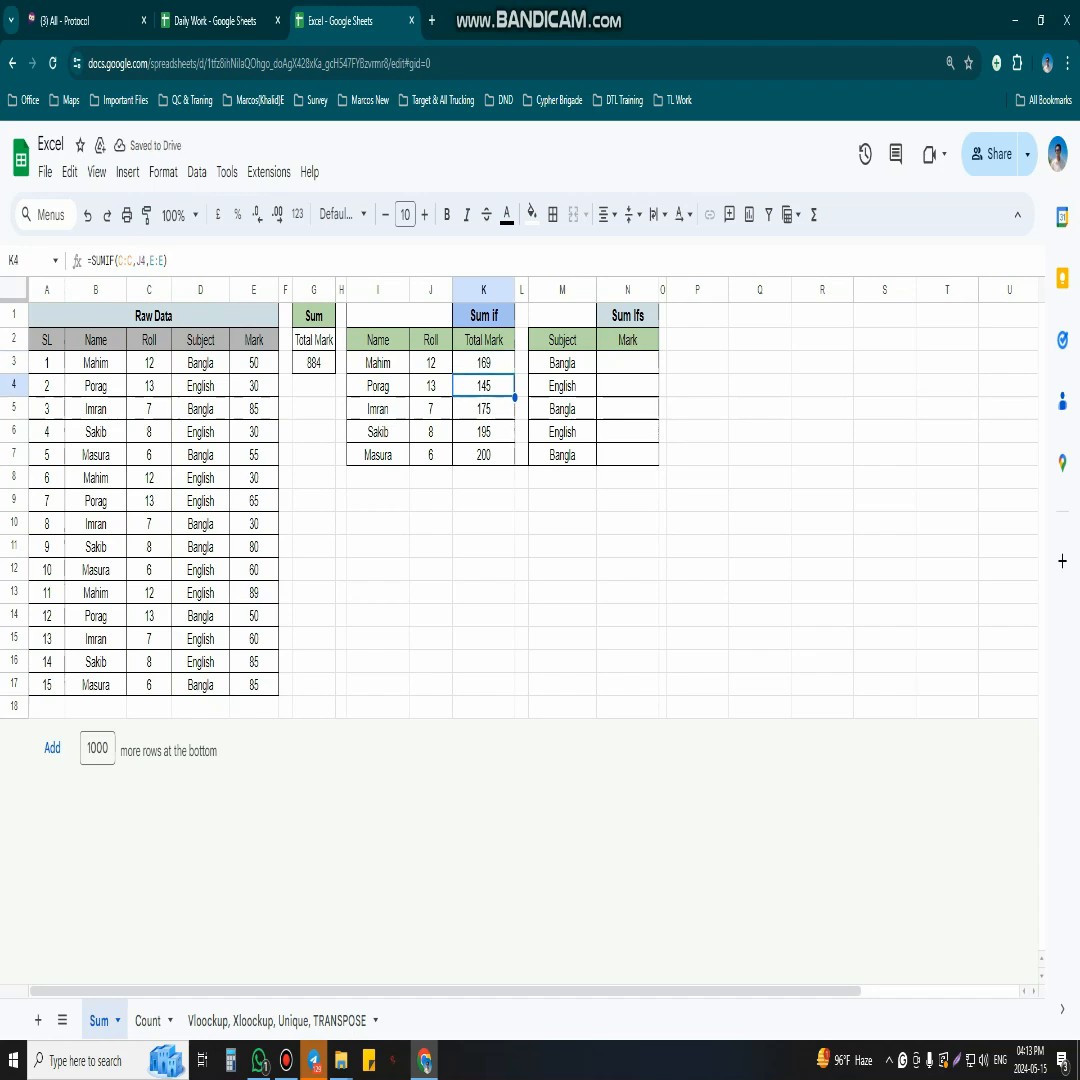
click(484, 409)
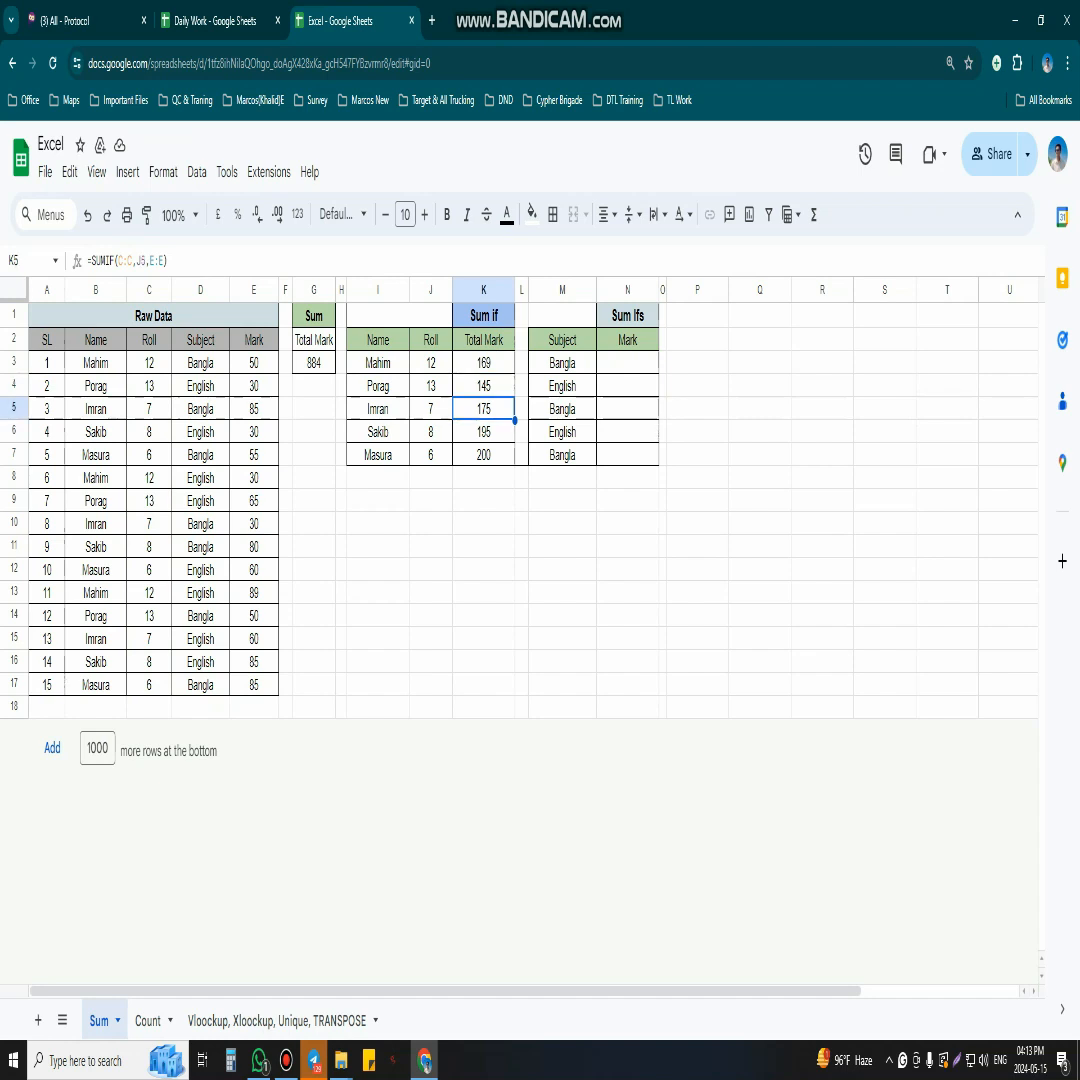
click(378, 432)
click(484, 432)
click(378, 455)
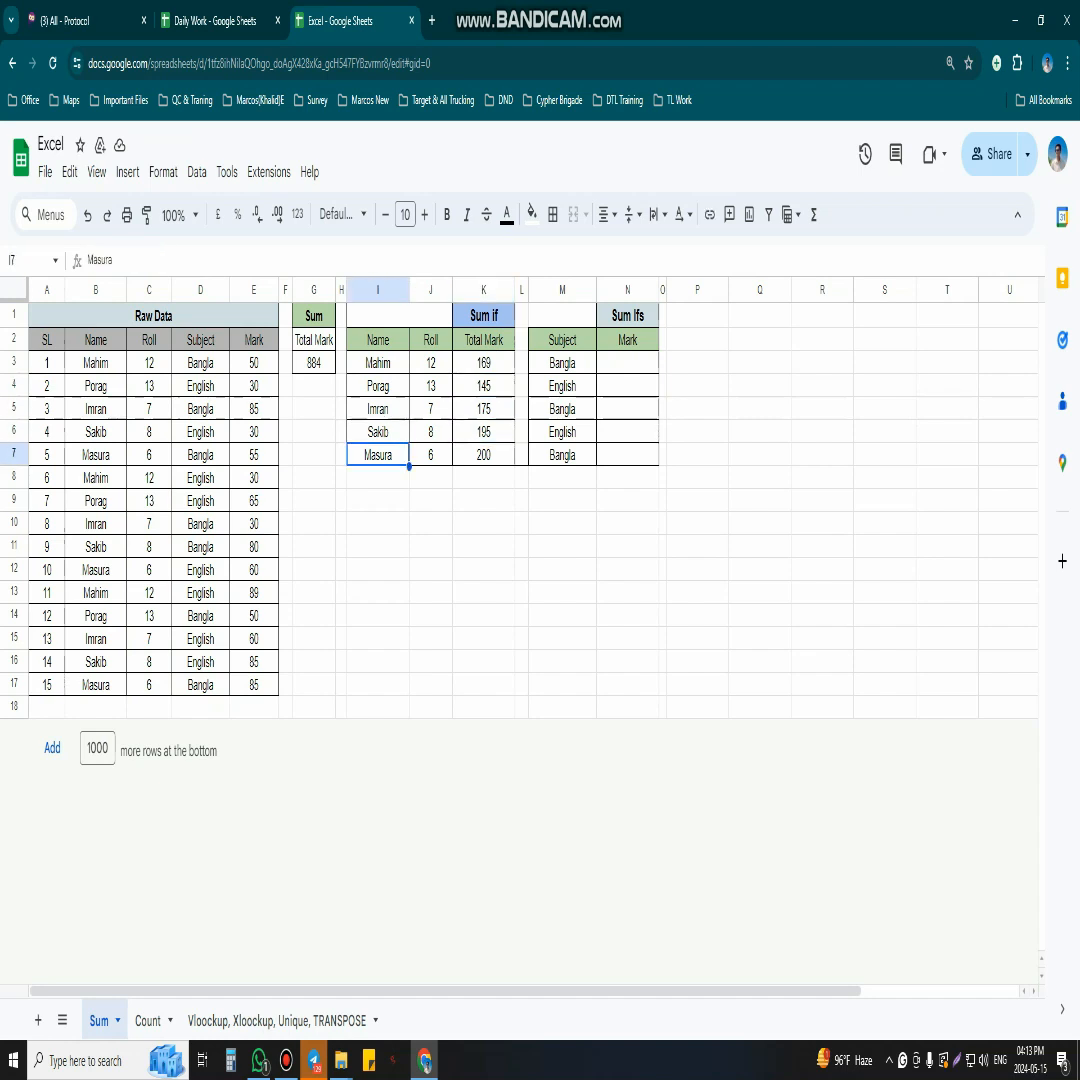
click(484, 455)
click(484, 523)
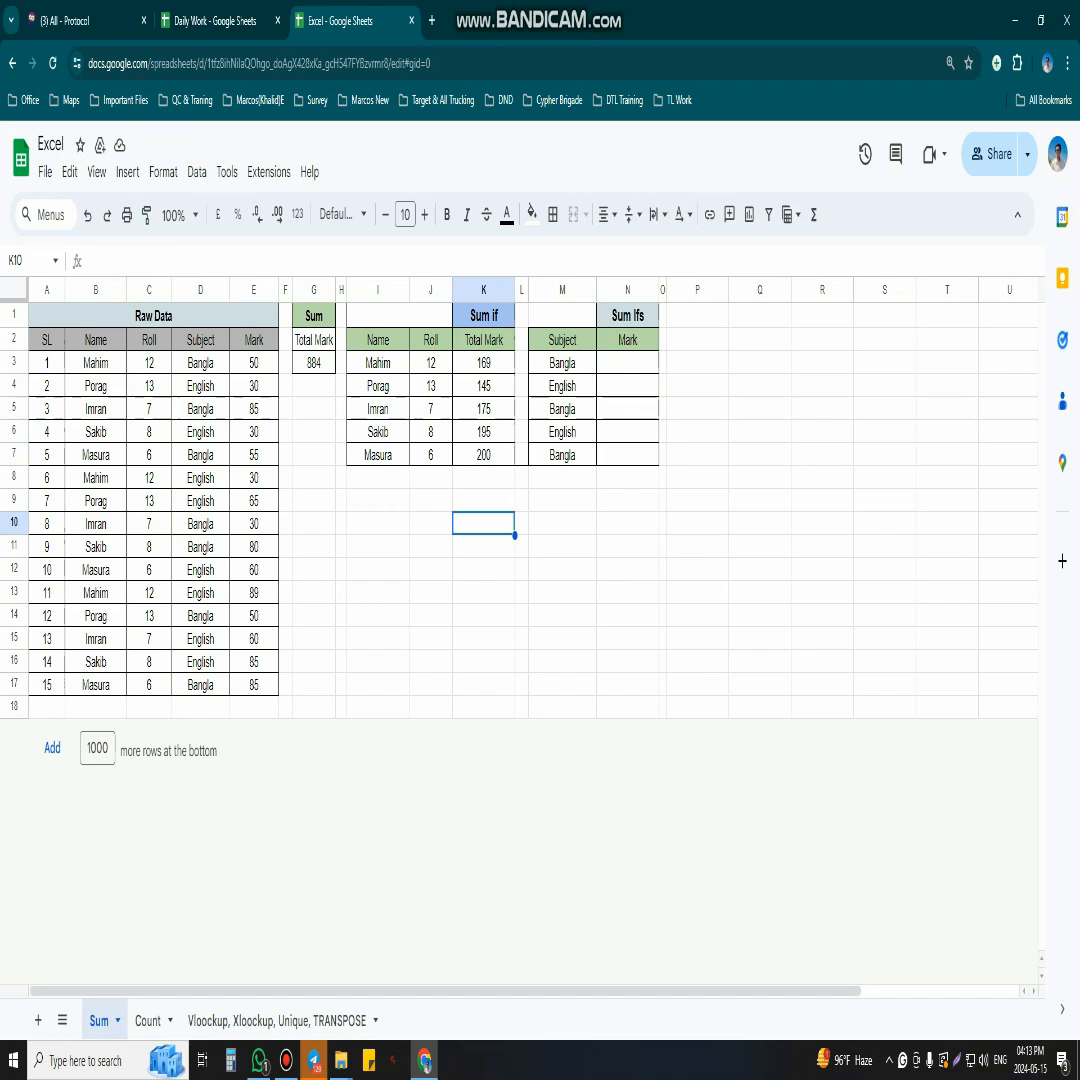
click(484, 363)
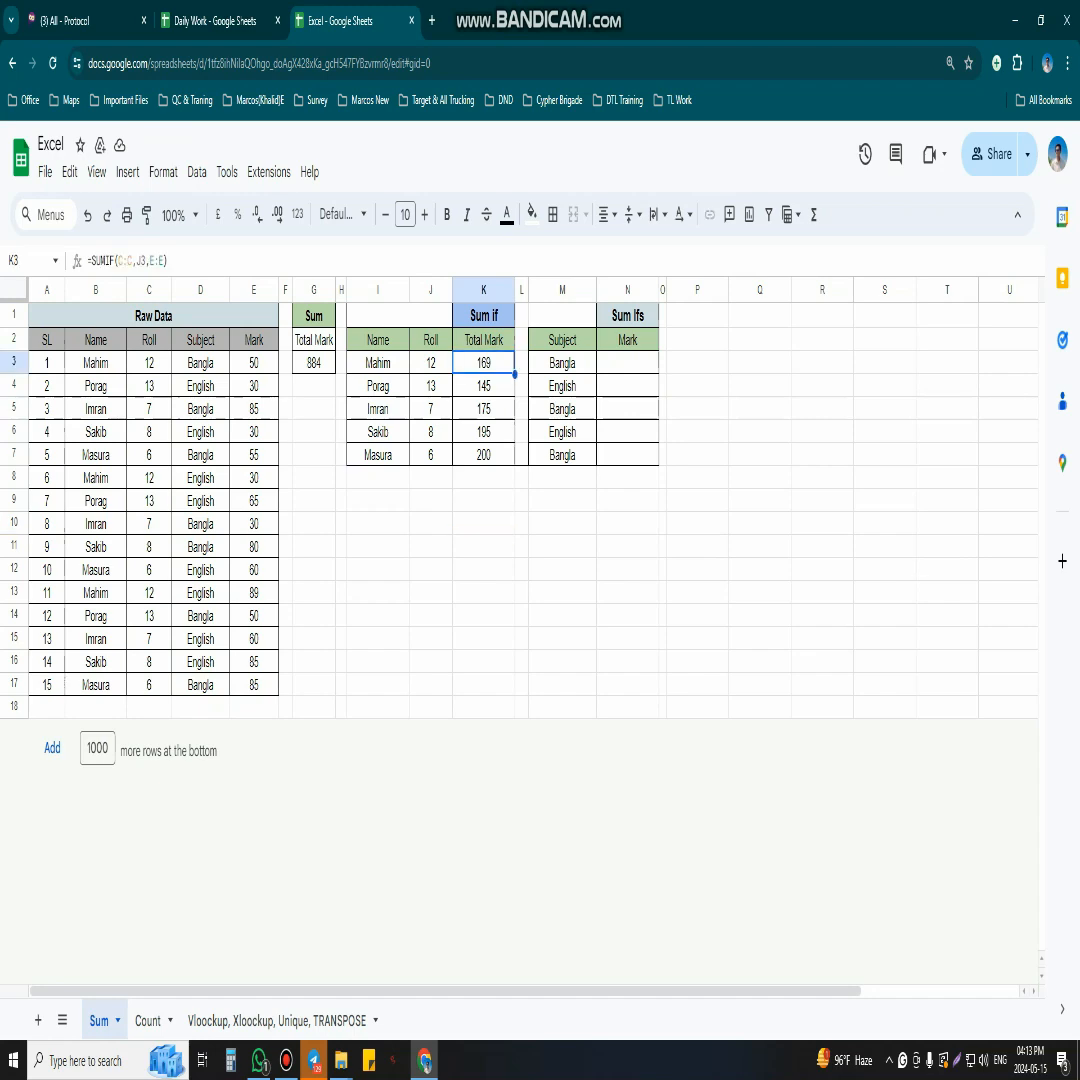
click(484, 478)
click(628, 547)
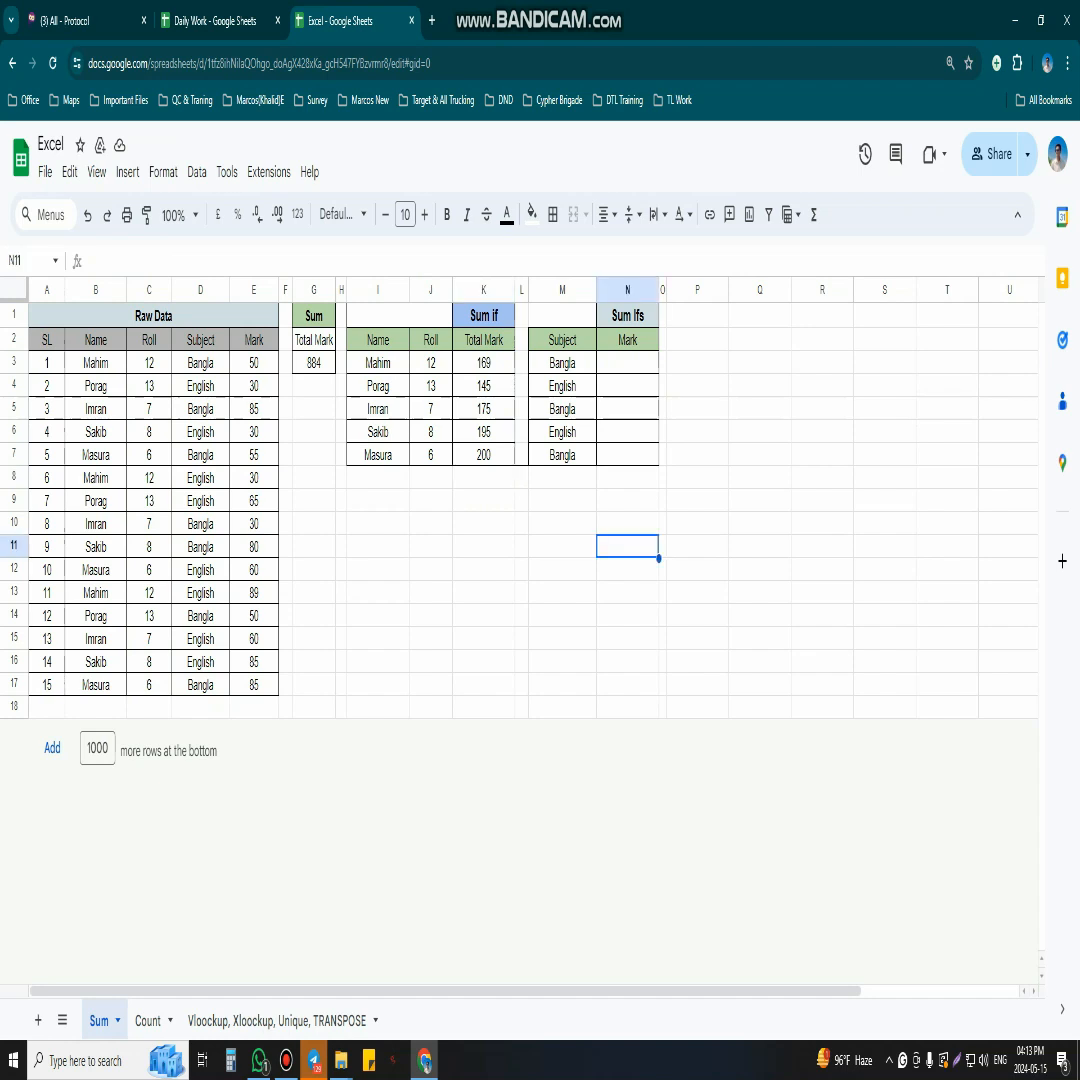
Examine the Sum Ifs table's first row together with the matching name and total mark in the Sum if table.
click(628, 316)
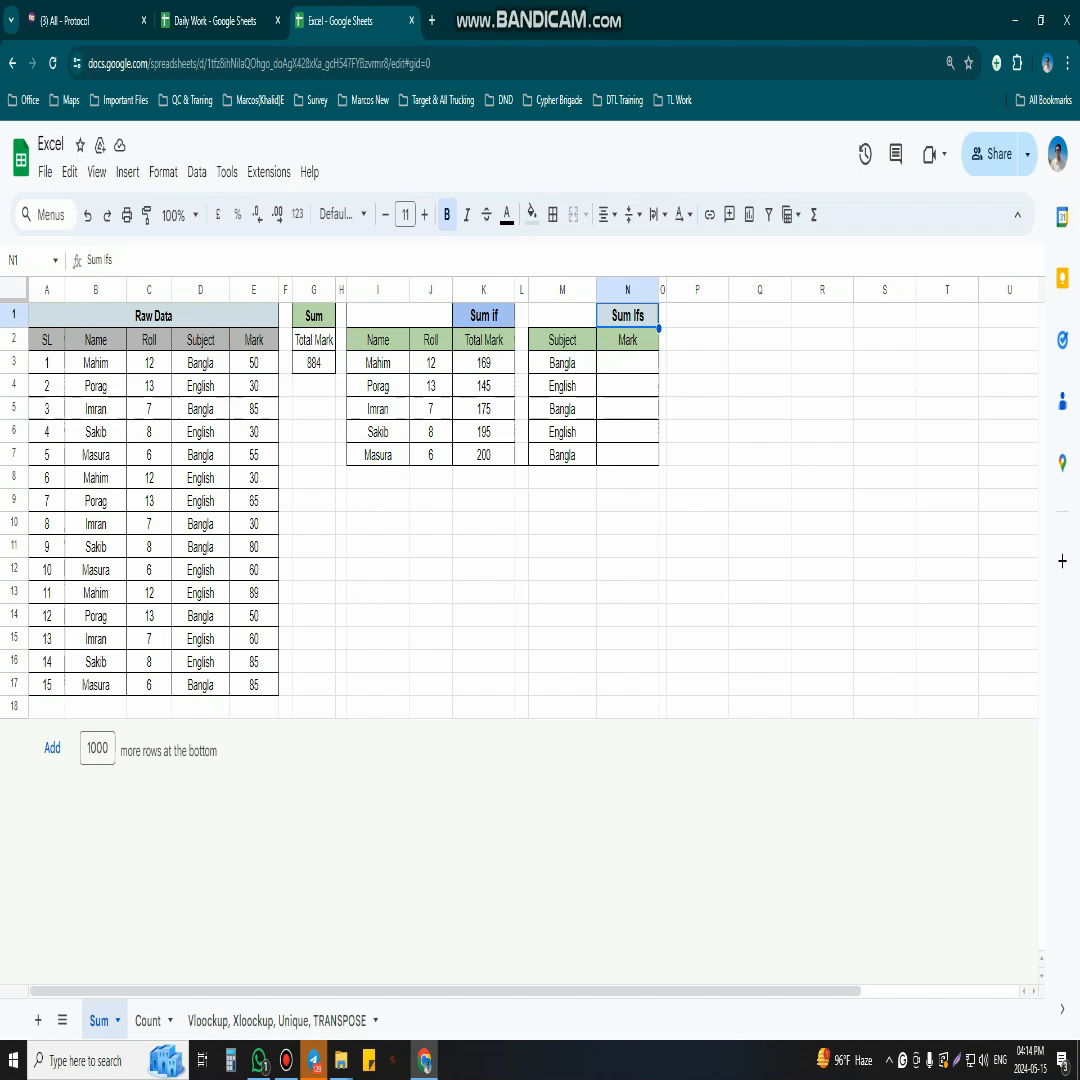
click(484, 363)
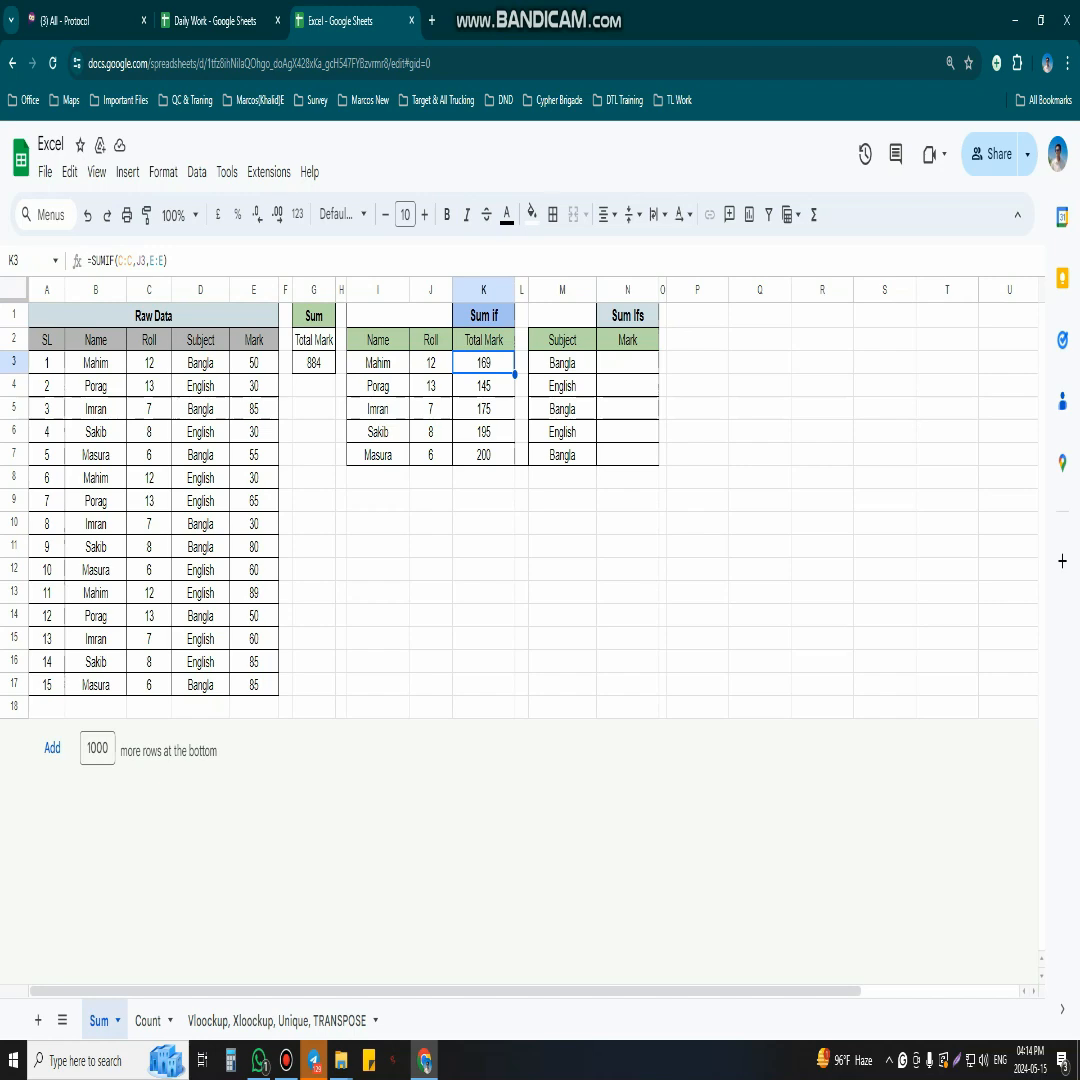
click(627, 363)
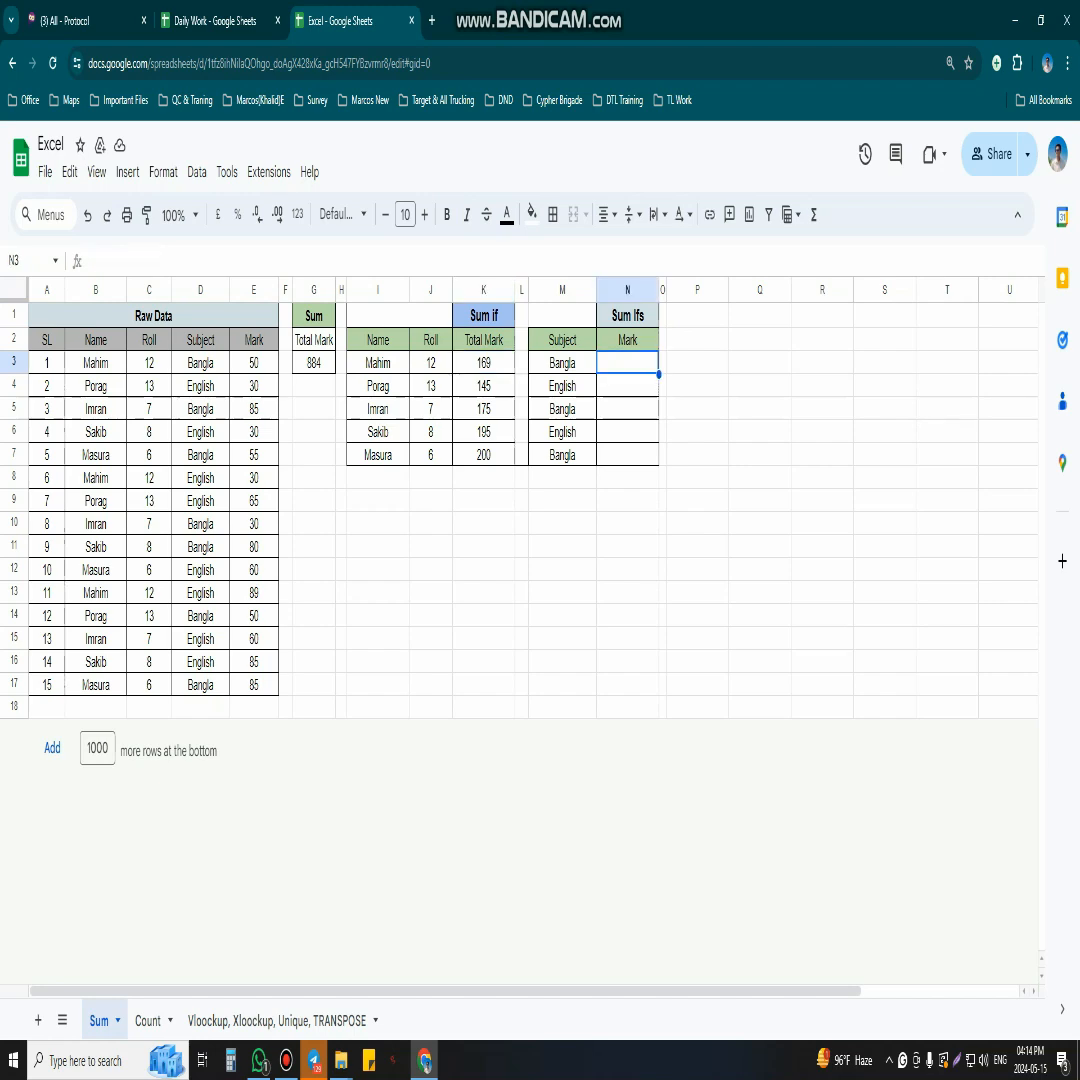
click(378, 363)
click(562, 363)
click(627, 363)
click(378, 363)
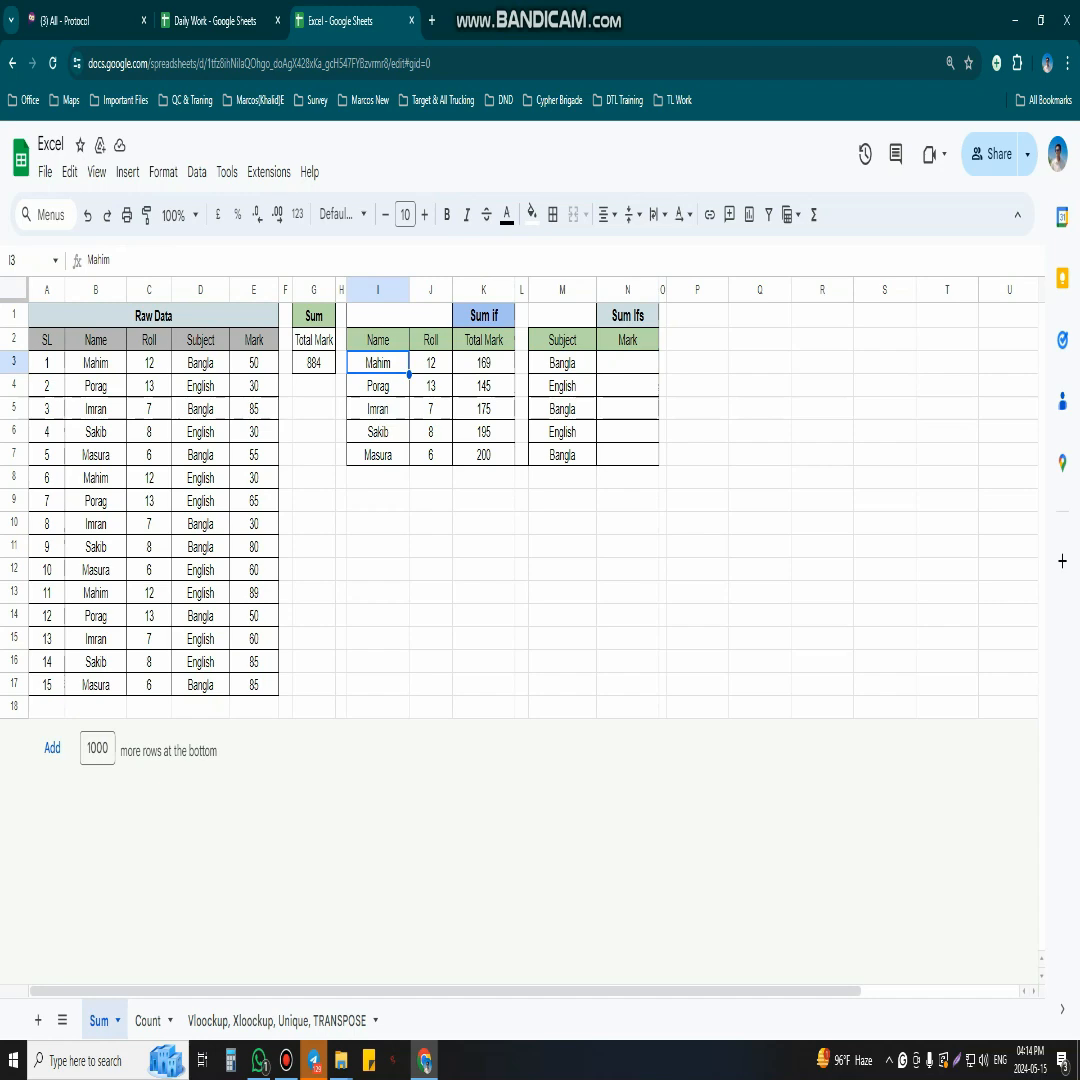
click(562, 363)
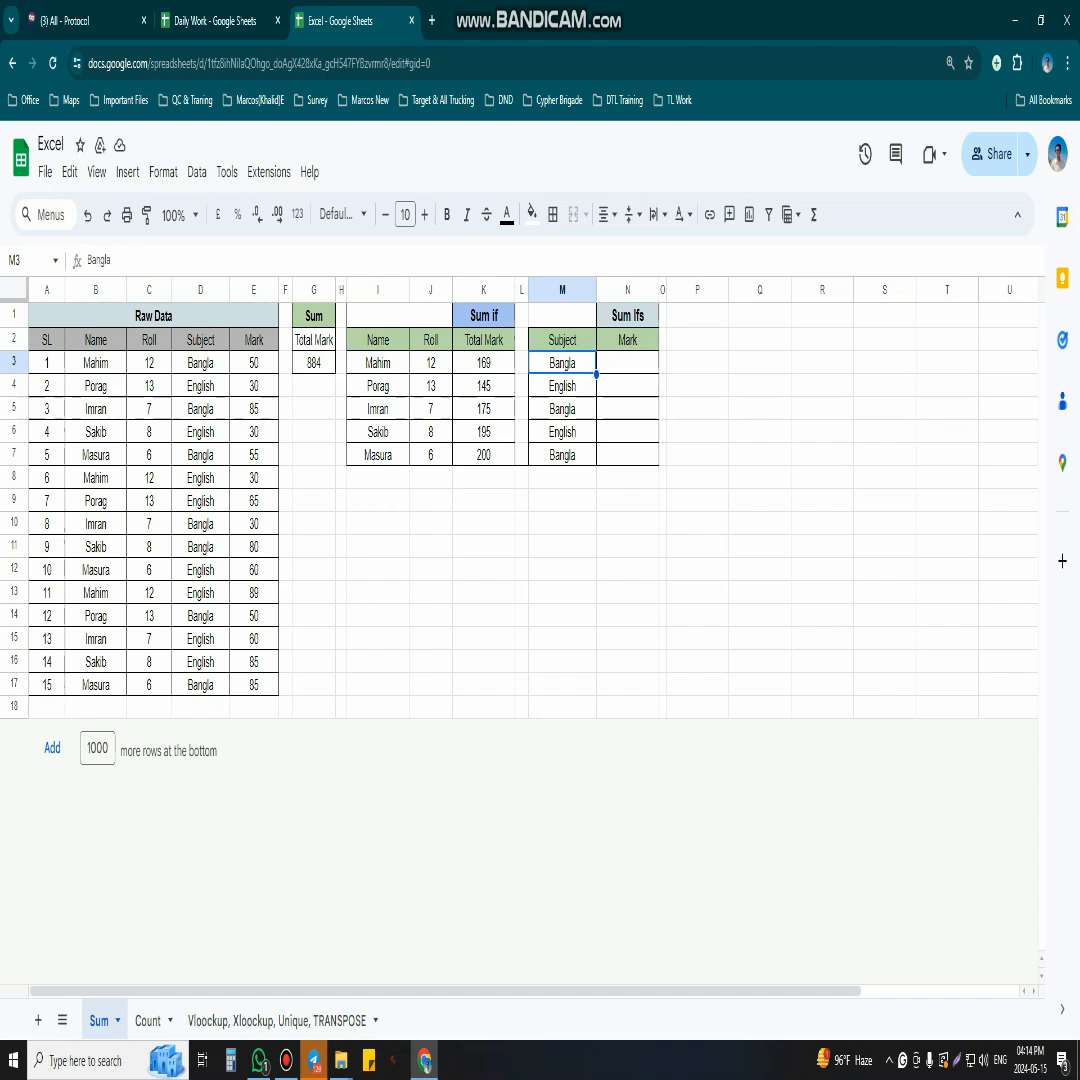
Start a SUMIFS formula in cell N3 with the Mark column E:E as its sum range.
click(628, 363)
text(=sum)
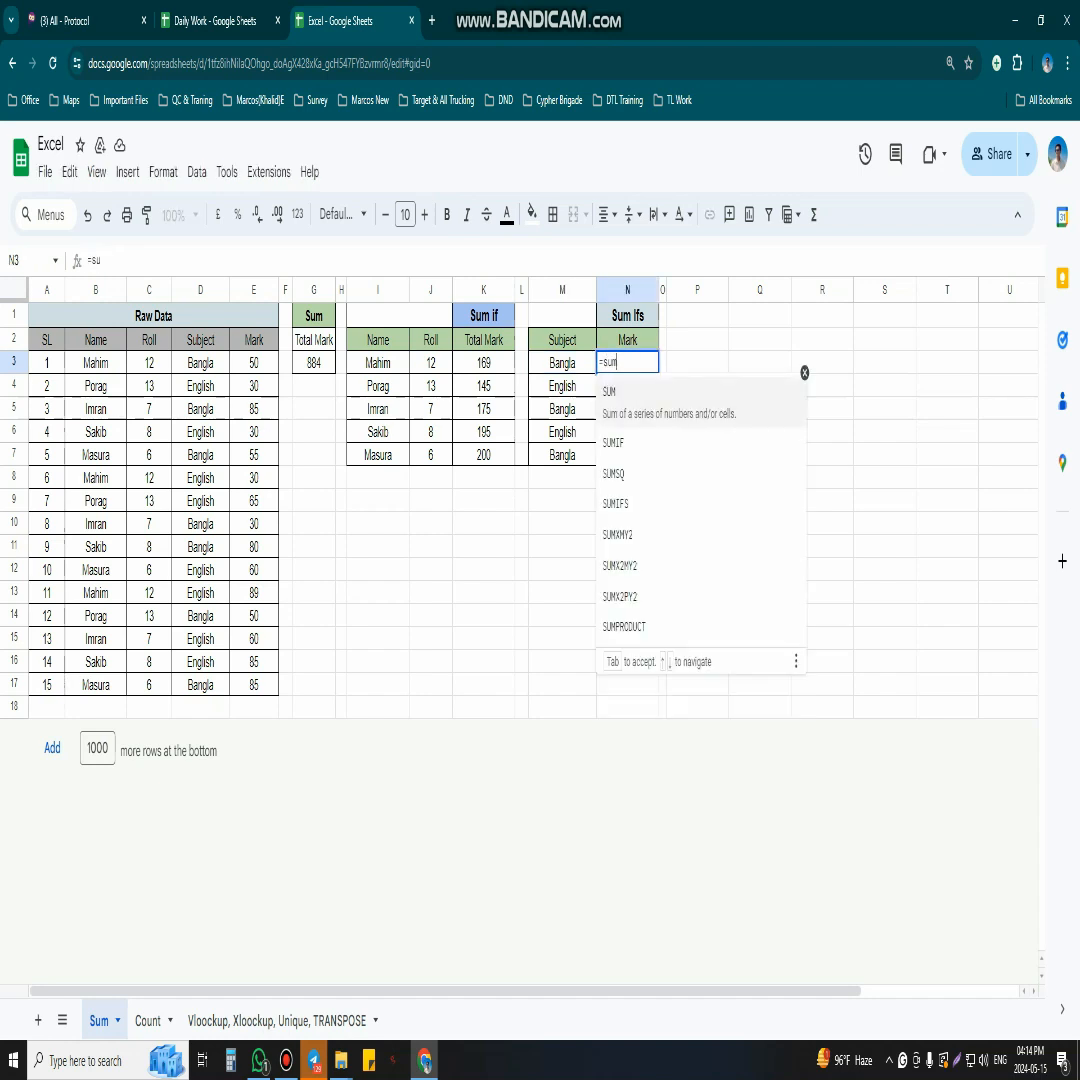
key(Down)
key(Down)
key(Down)
key(Down)
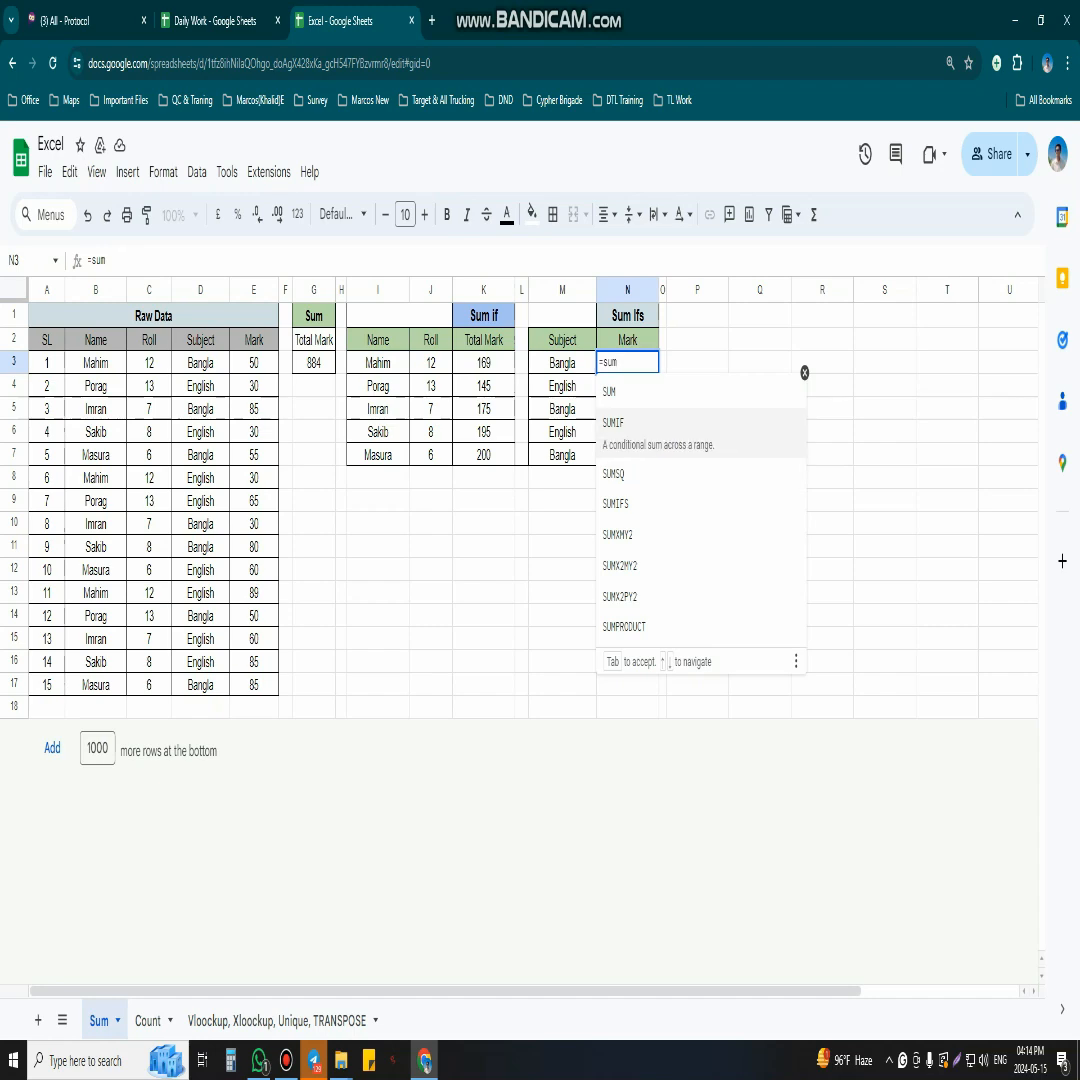
key(Up)
key(Tab)
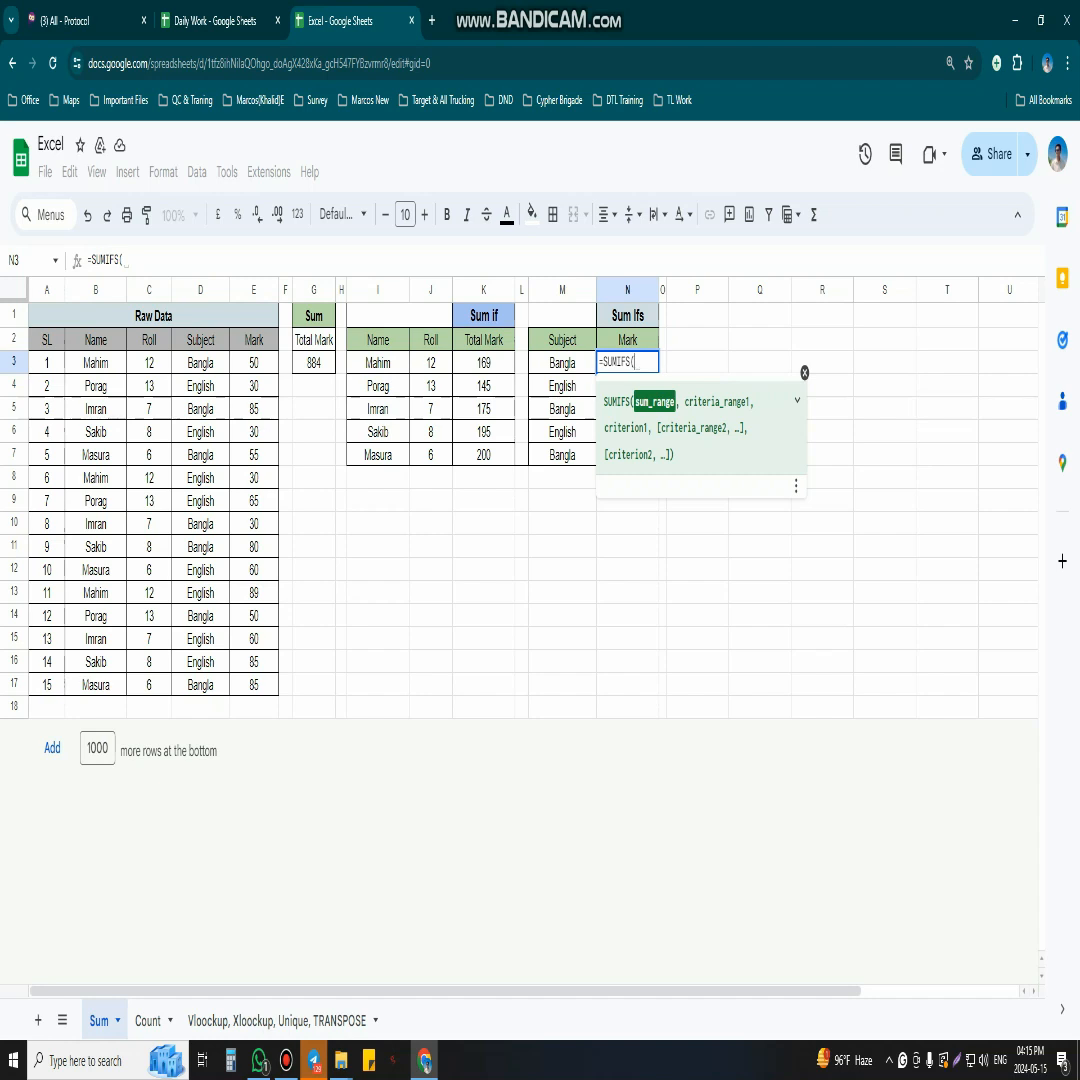
click(254, 290)
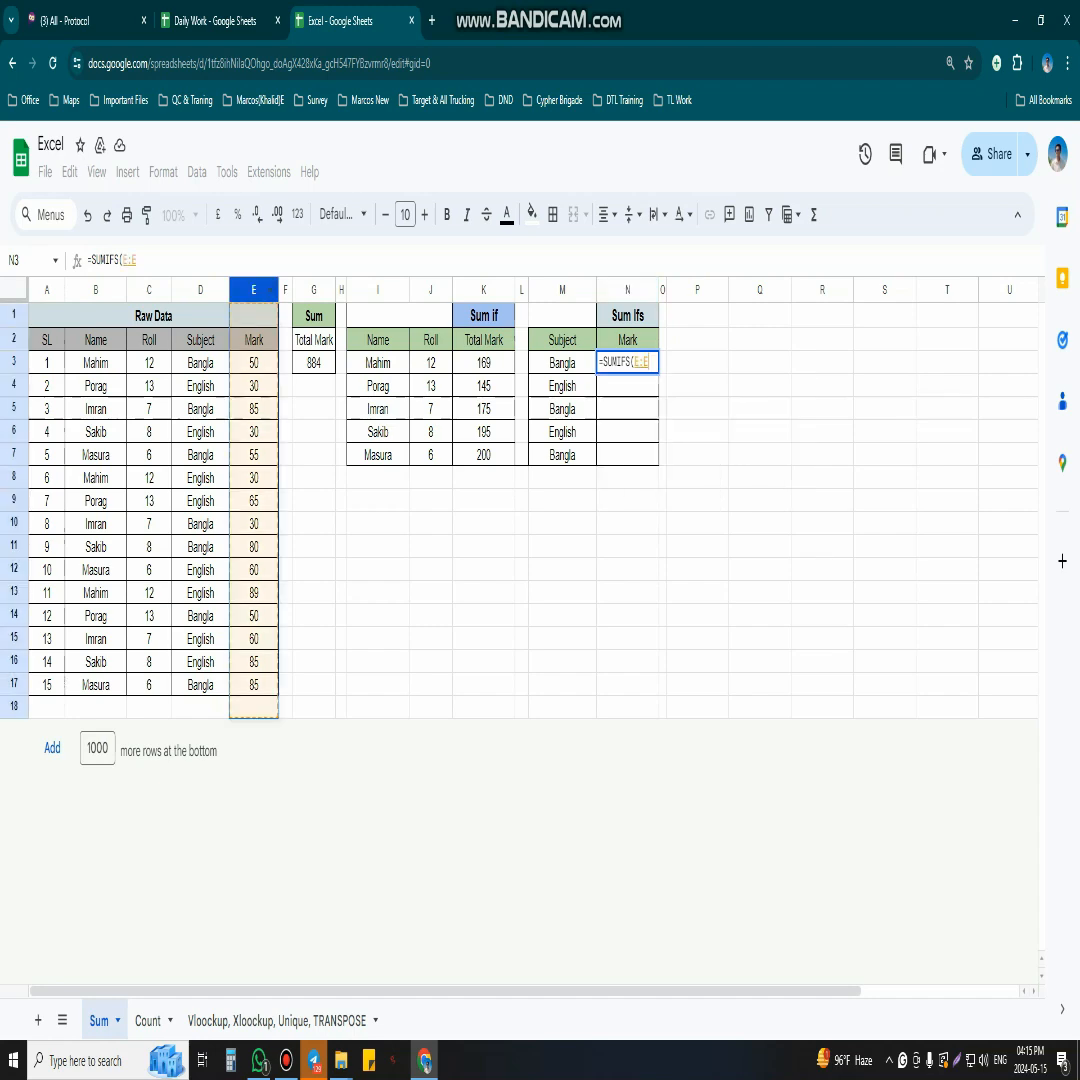
text(,)
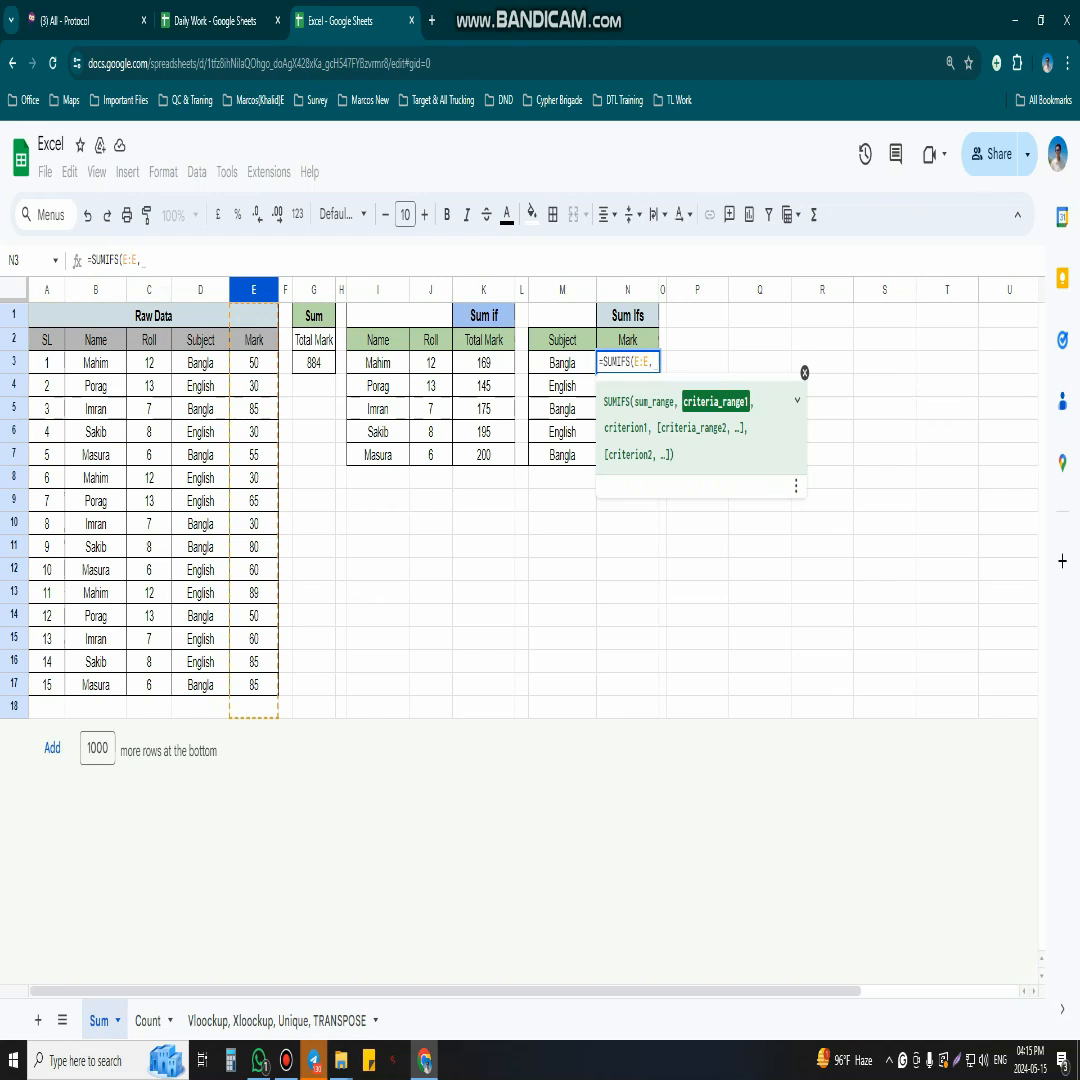
Add criteria range C:C with criterion J3 to the N3 formula, followed by the Subject column D:D as second criteria range.
click(149, 290)
text(,)
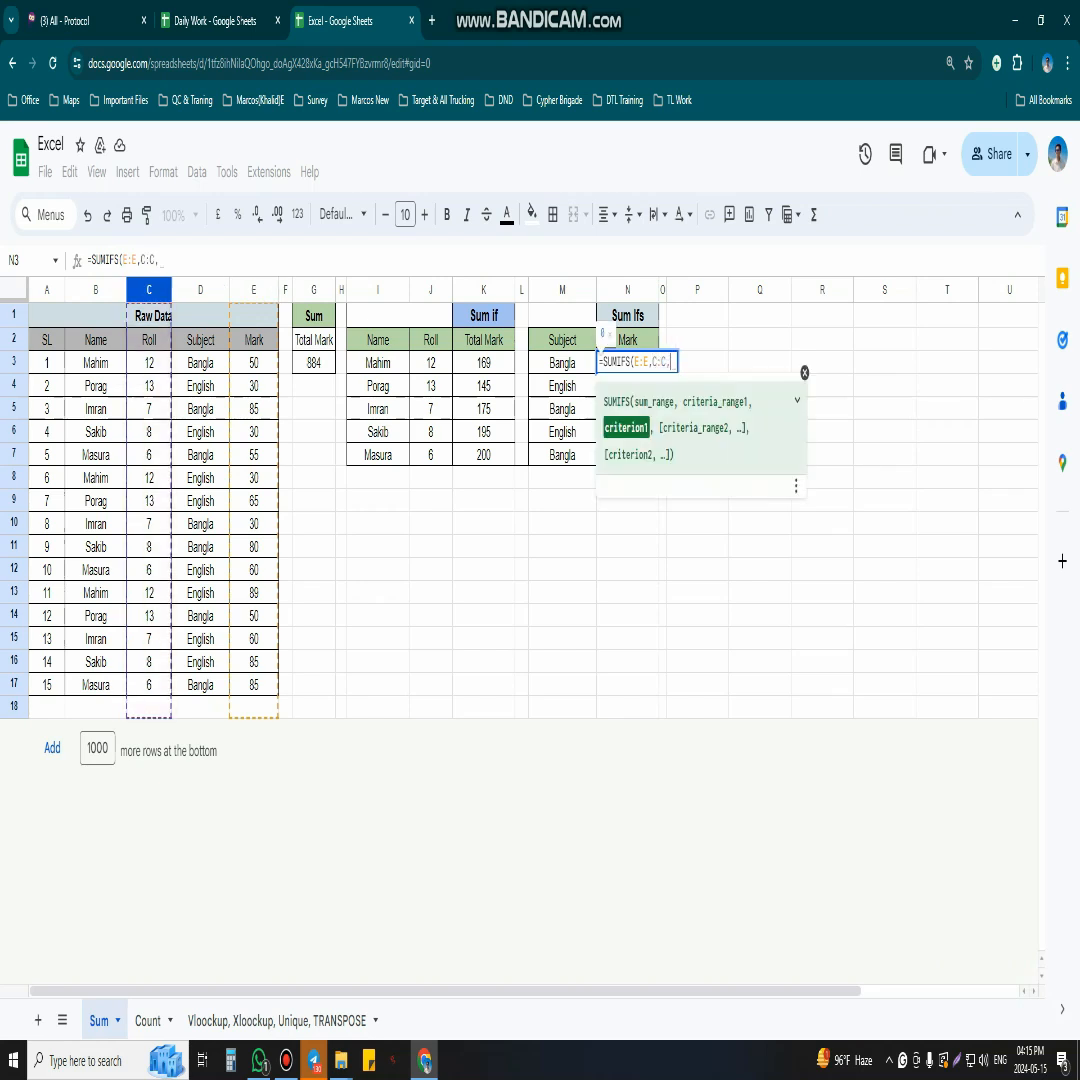
click(430, 362)
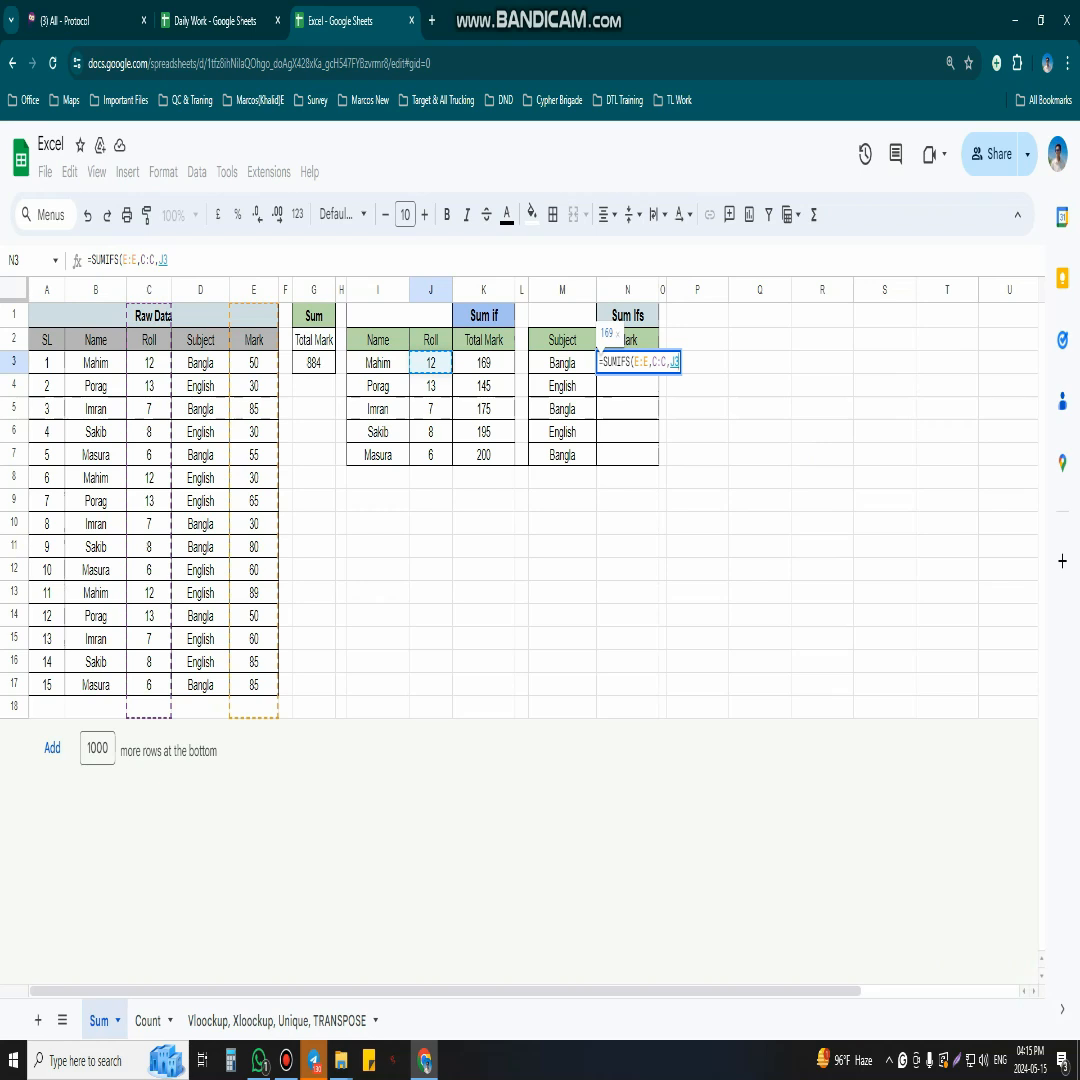
text(,)
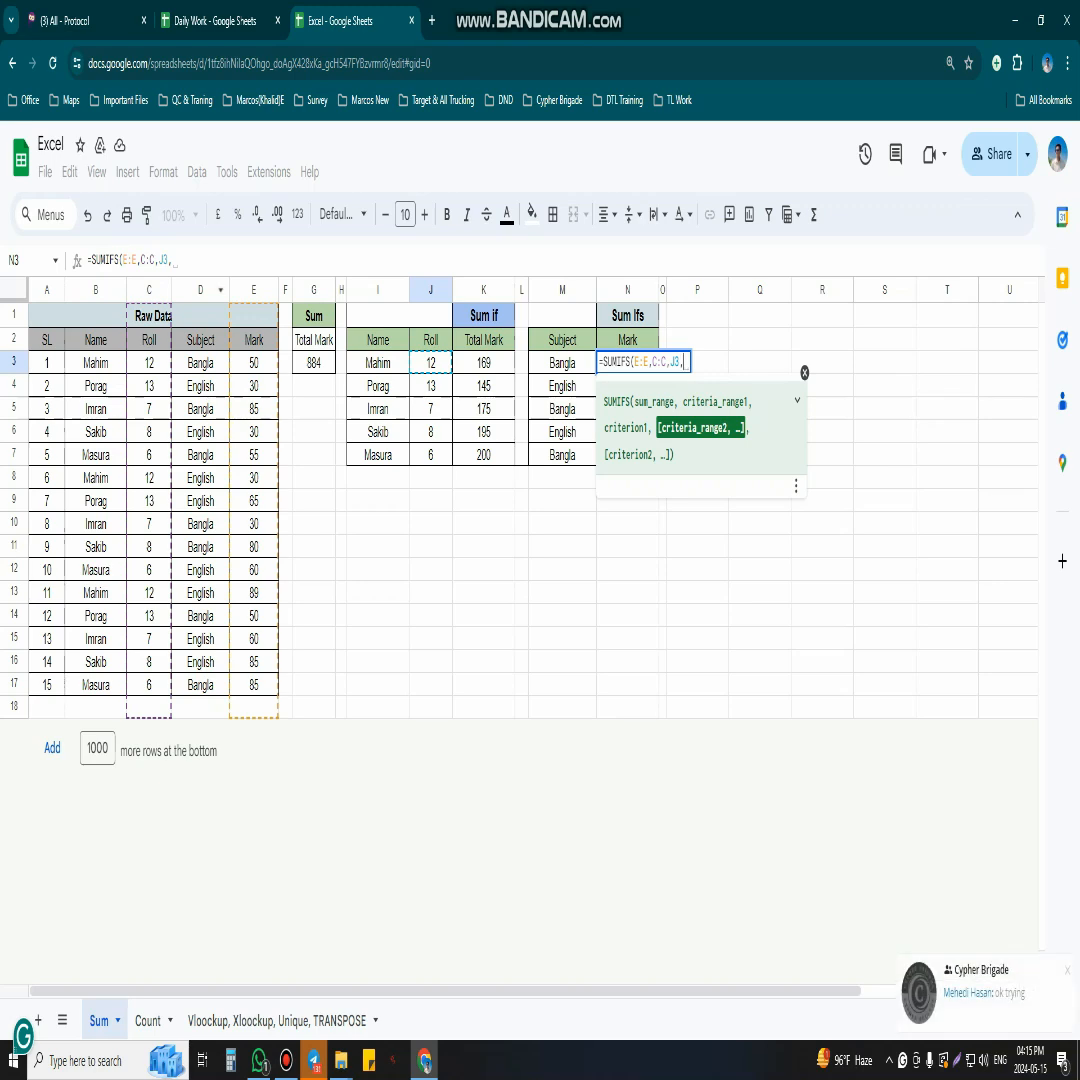
click(200, 290)
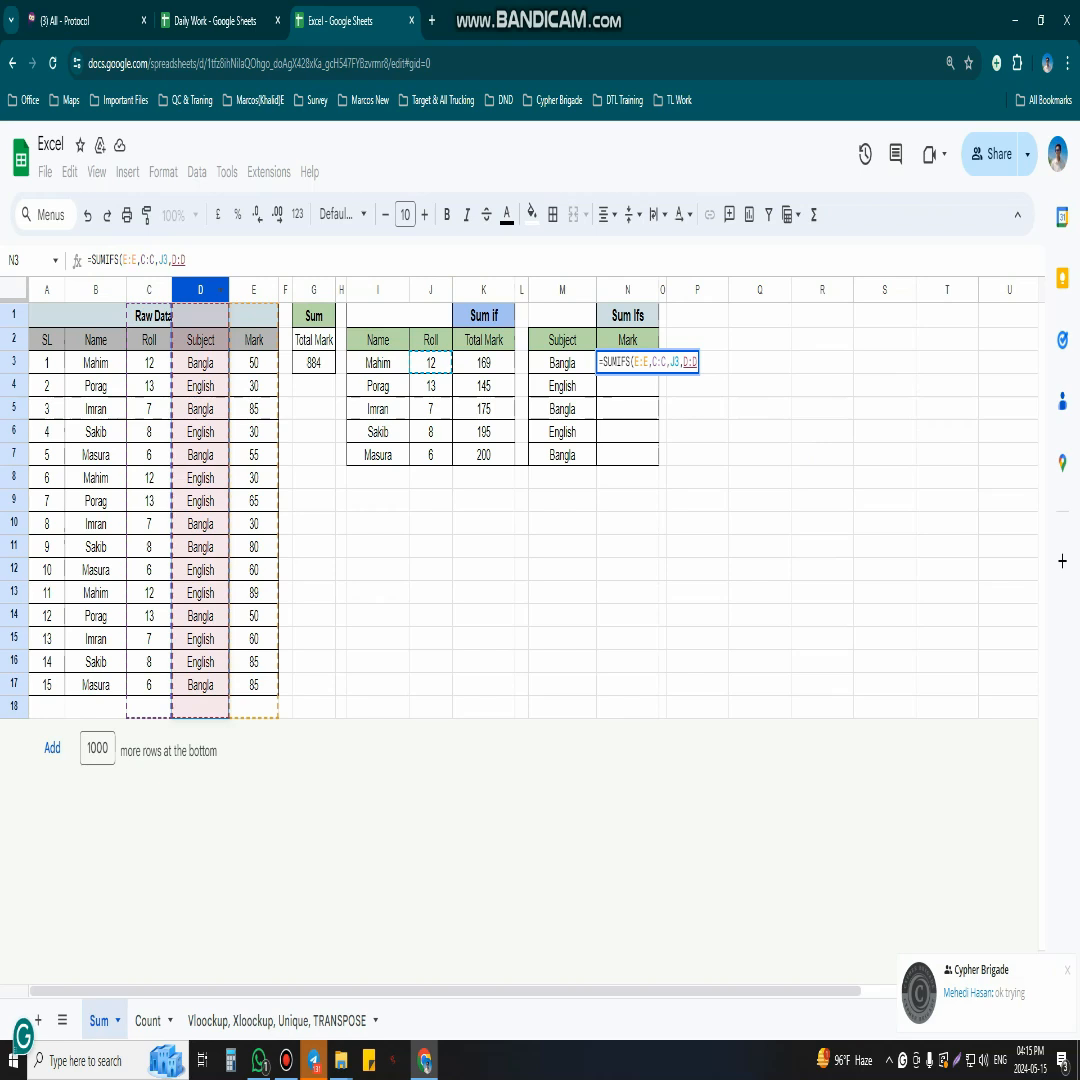
text(,)
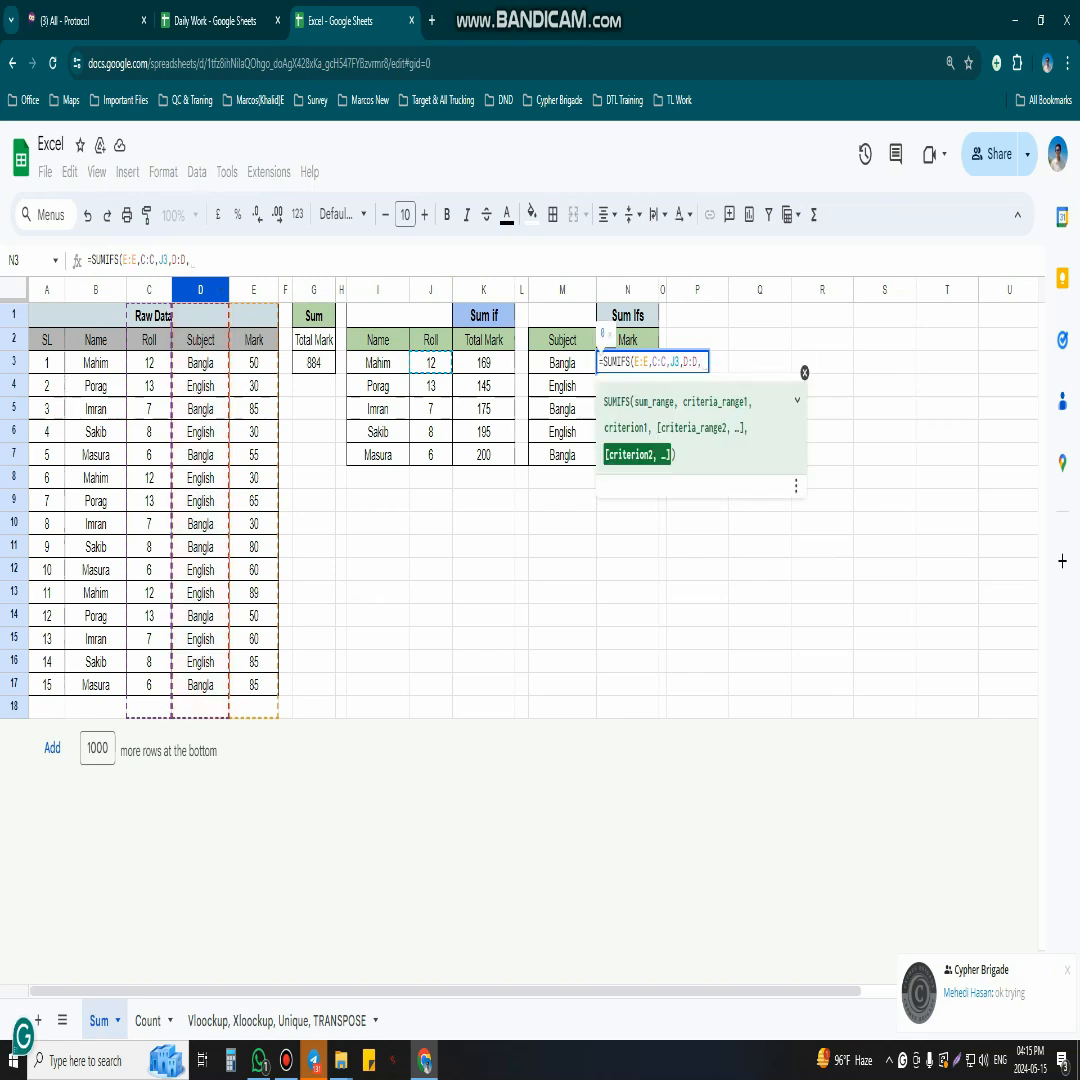